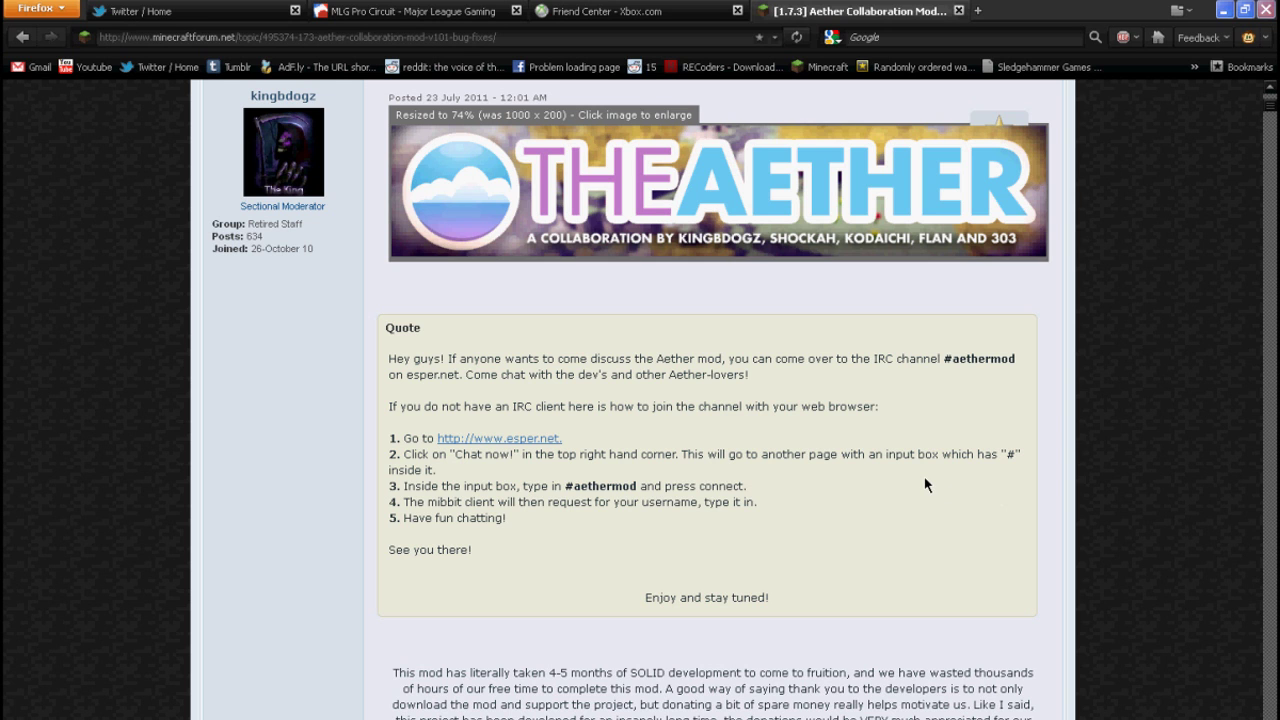
# Scroll the Aether Collaboration Mod thread and follow its ShockAhPI requirement link
pyautogui.scroll(1, 909, 512)
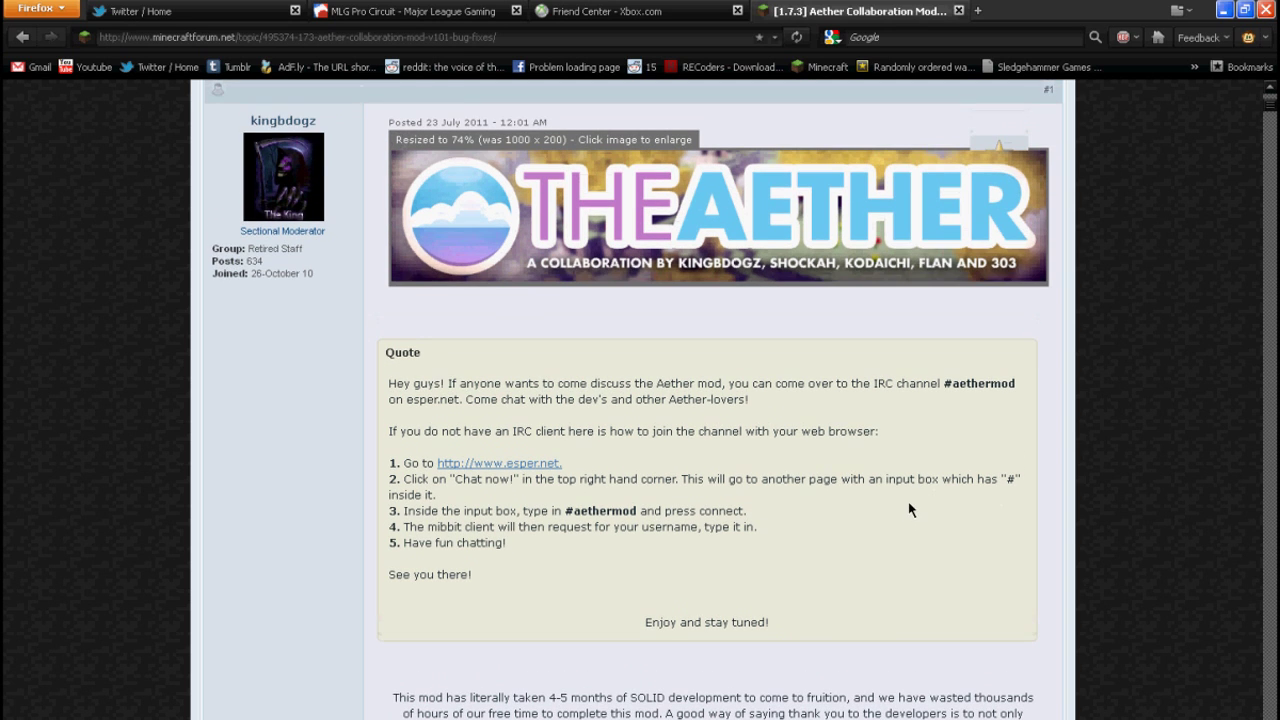
pyautogui.scroll(1, 902, 527)
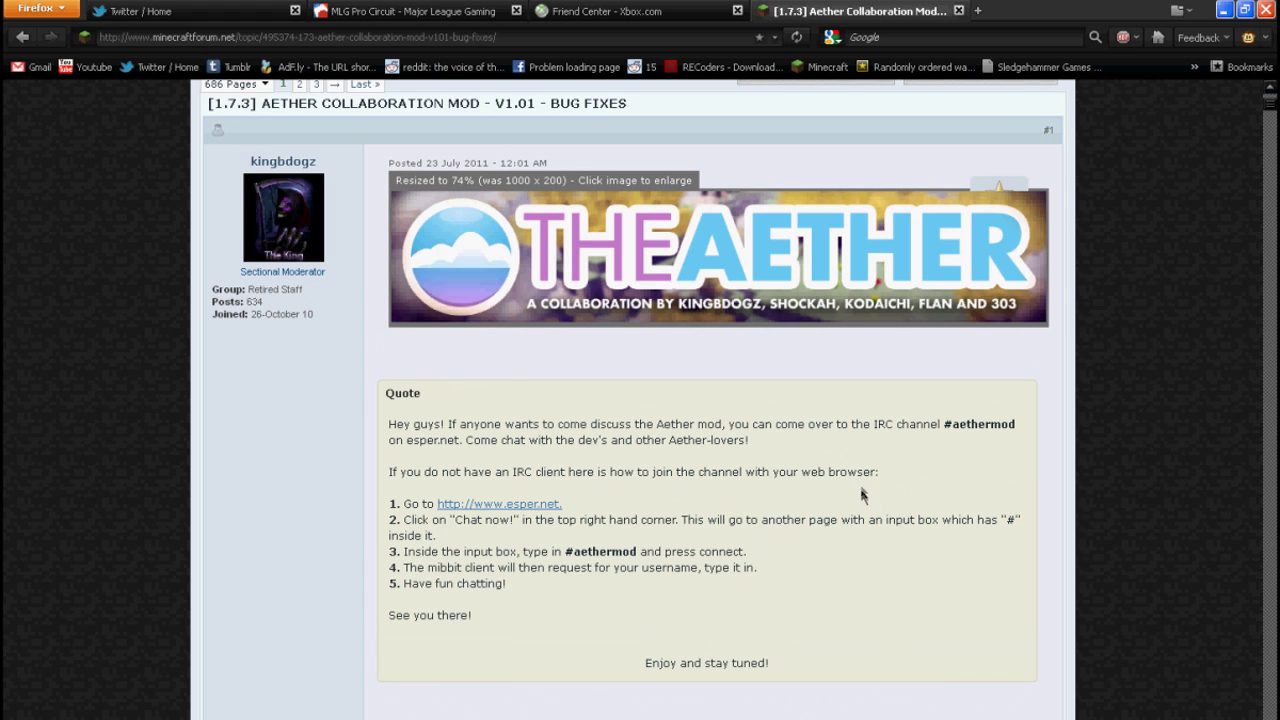
pyautogui.scroll(-3, 870, 466)
pyautogui.scroll(2, 870, 466)
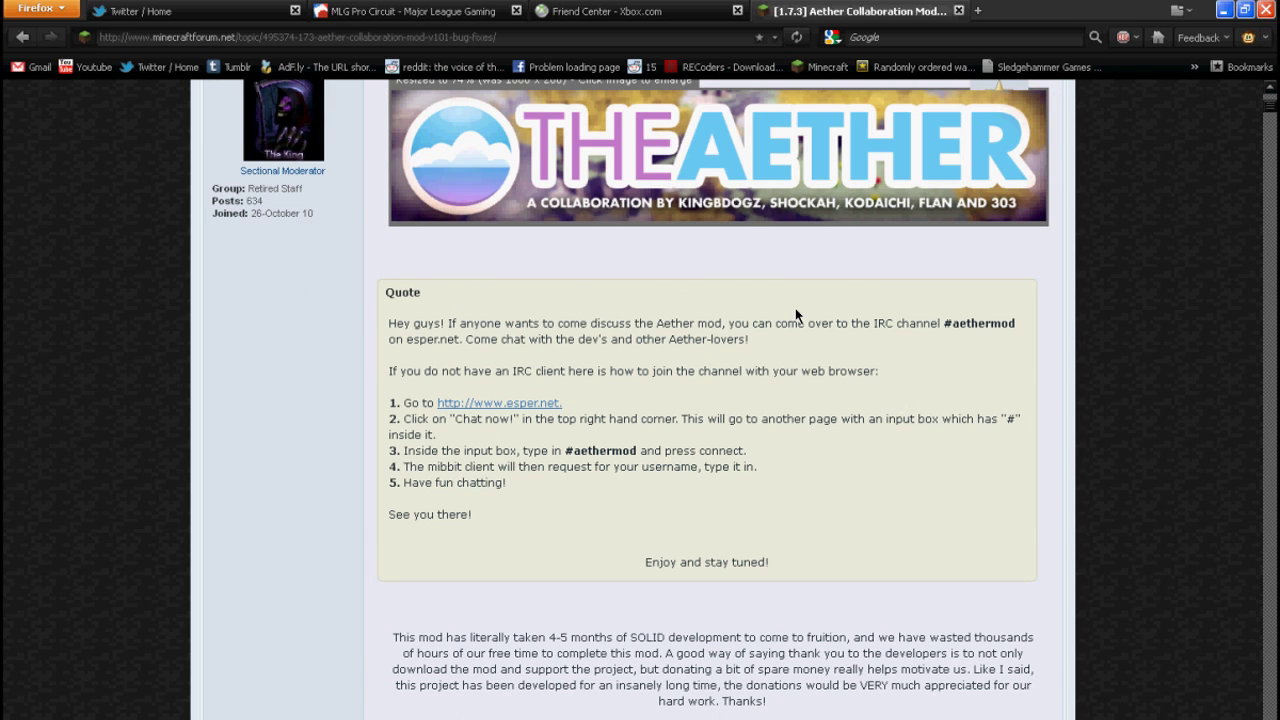
pyautogui.scroll(-1, 850, 466)
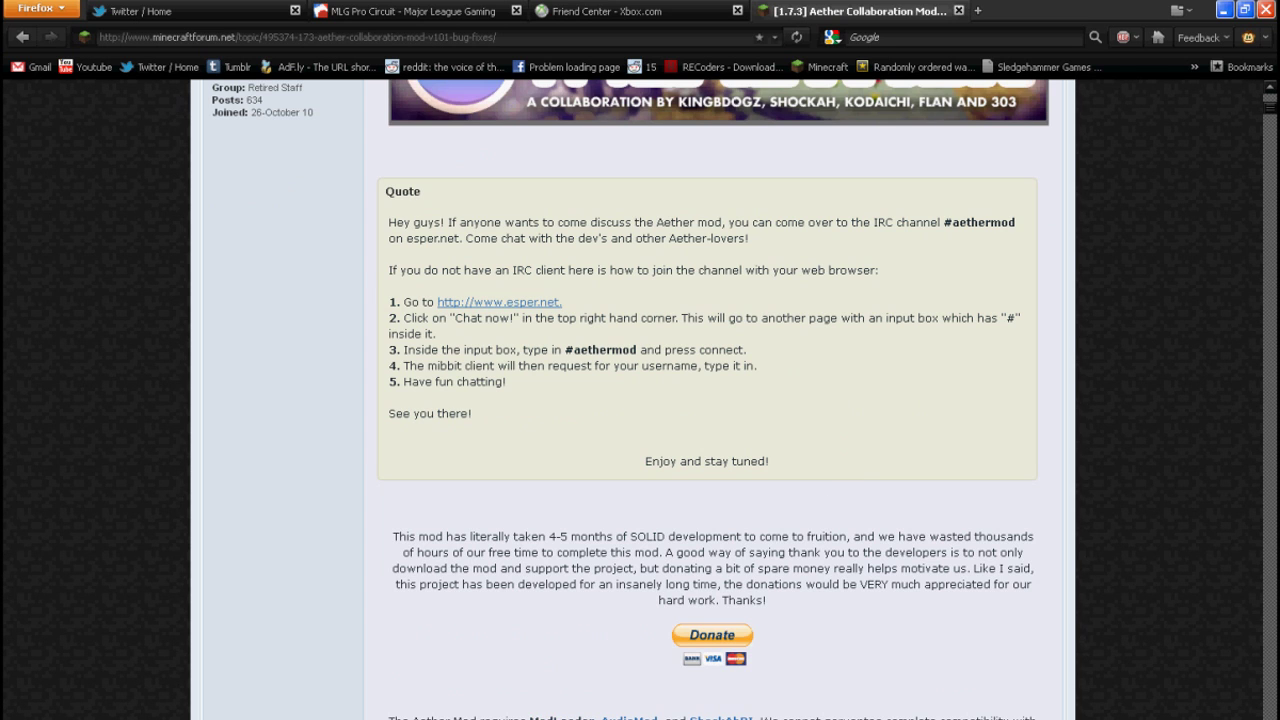
pyautogui.scroll(-2, 707, 400)
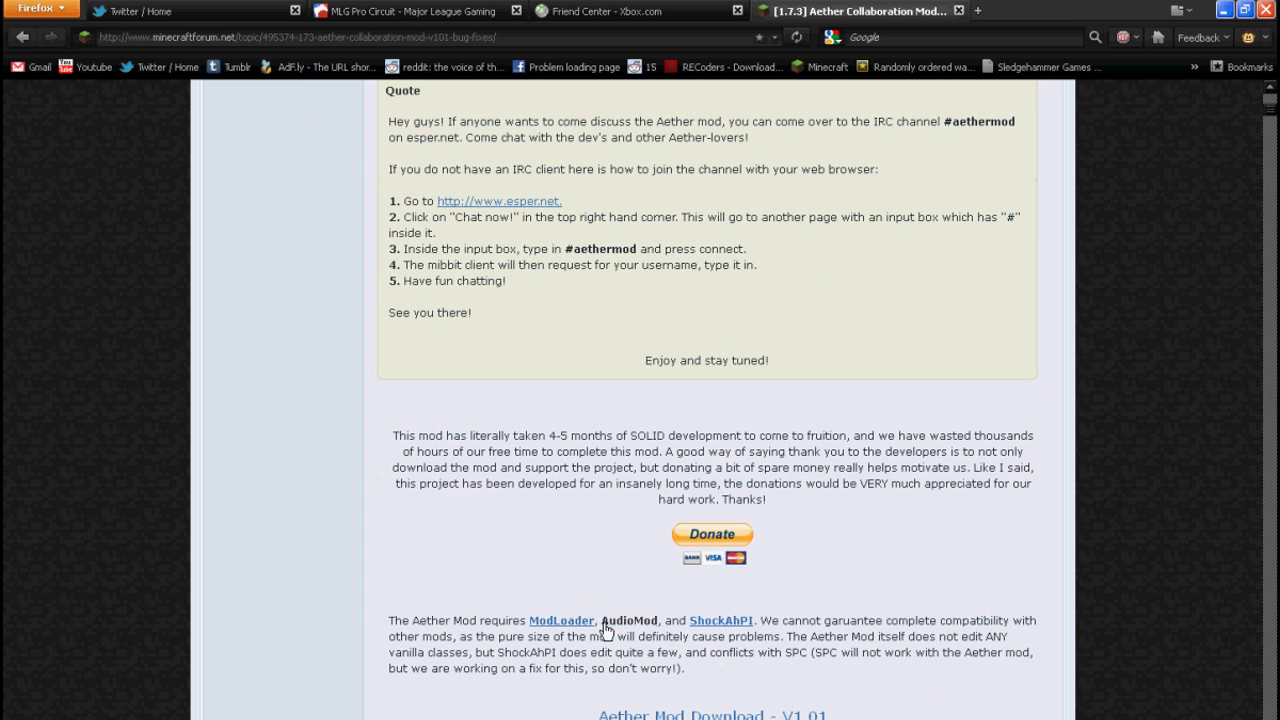
pyautogui.click(716, 626)
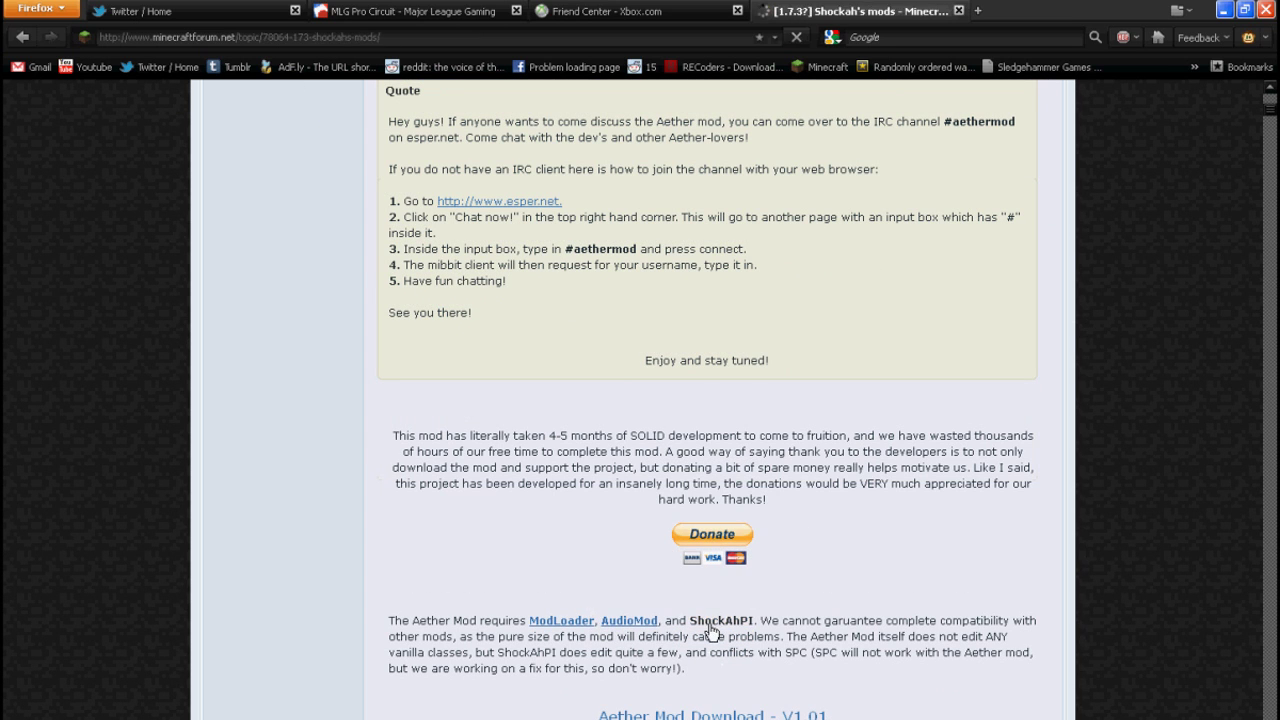
# Reveal ShockAhPI r5 under its spoiler and follow its Download link to adf.ly
pyautogui.scroll(-8, 545, 590)
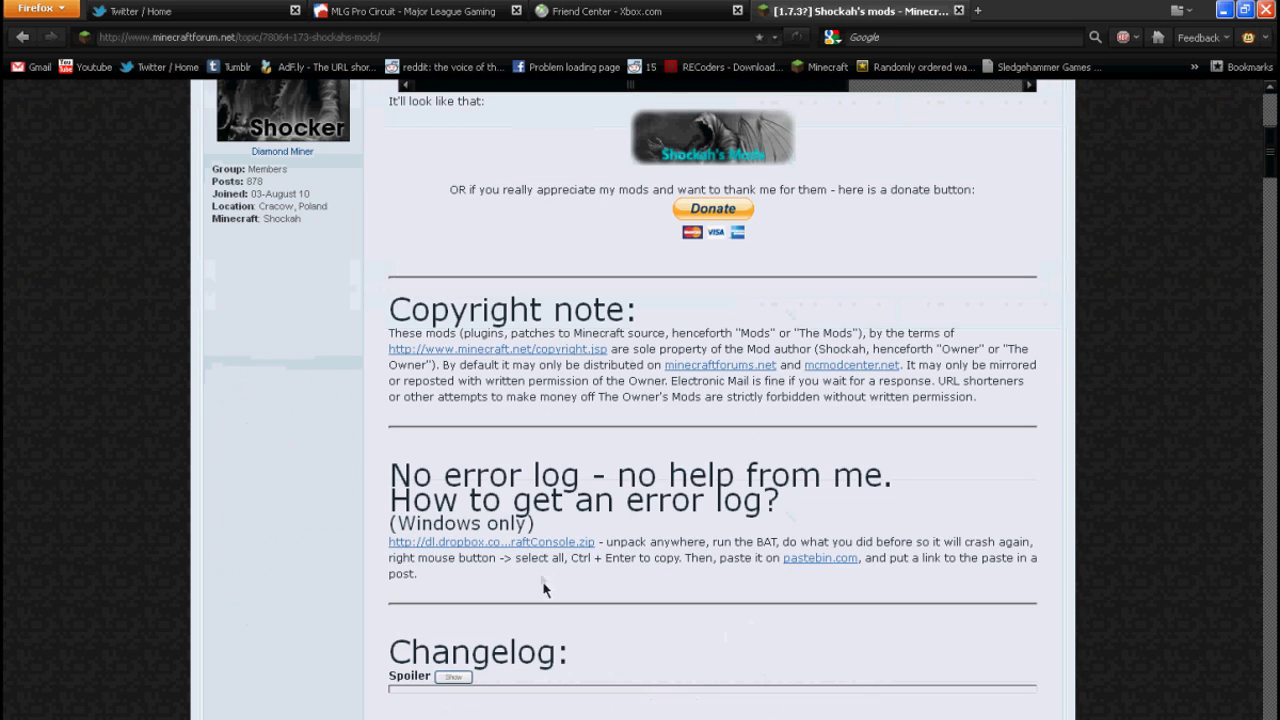
pyautogui.scroll(-2, 464, 633)
pyautogui.scroll(-2, 453, 620)
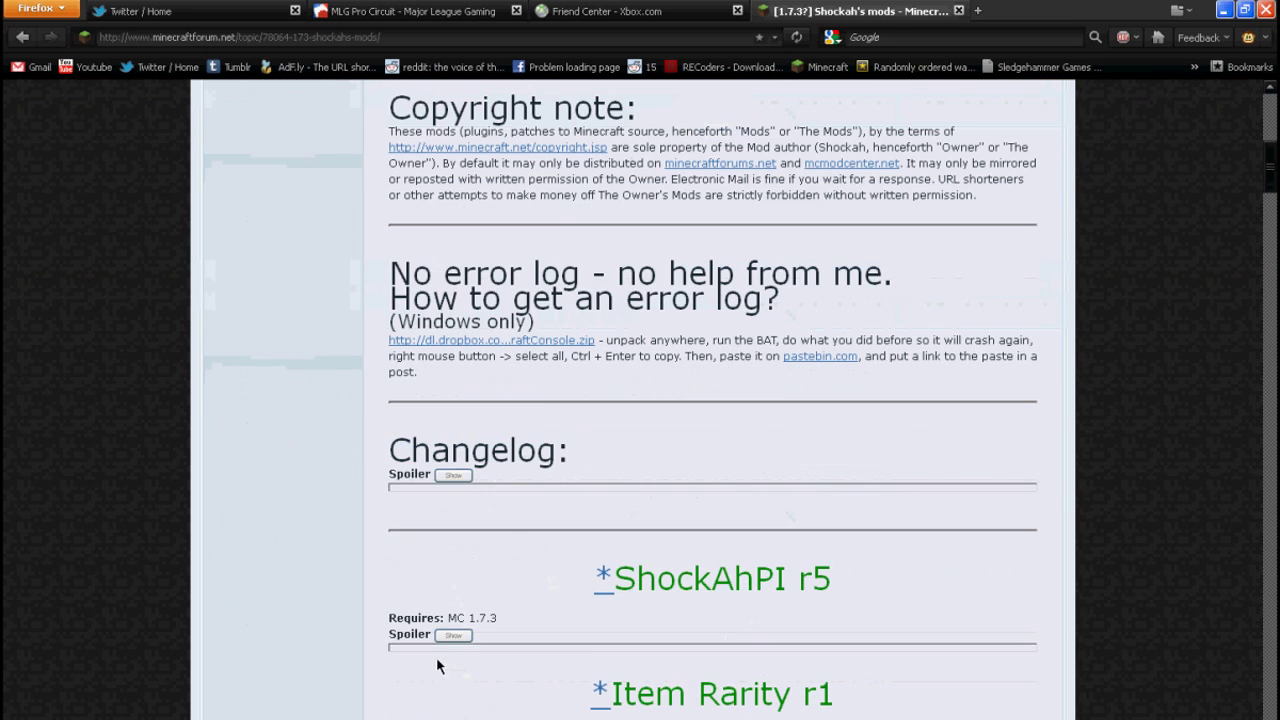
pyautogui.click(450, 634)
pyautogui.scroll(-4, 457, 661)
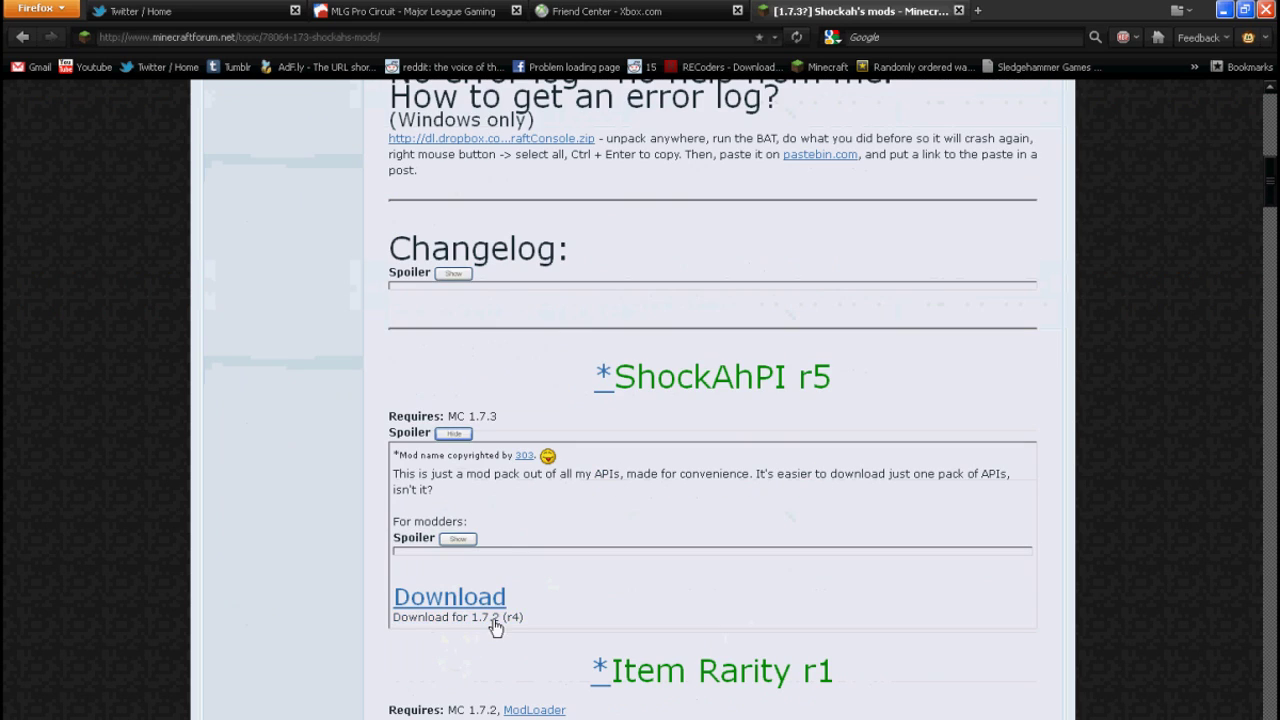
pyautogui.click(487, 613)
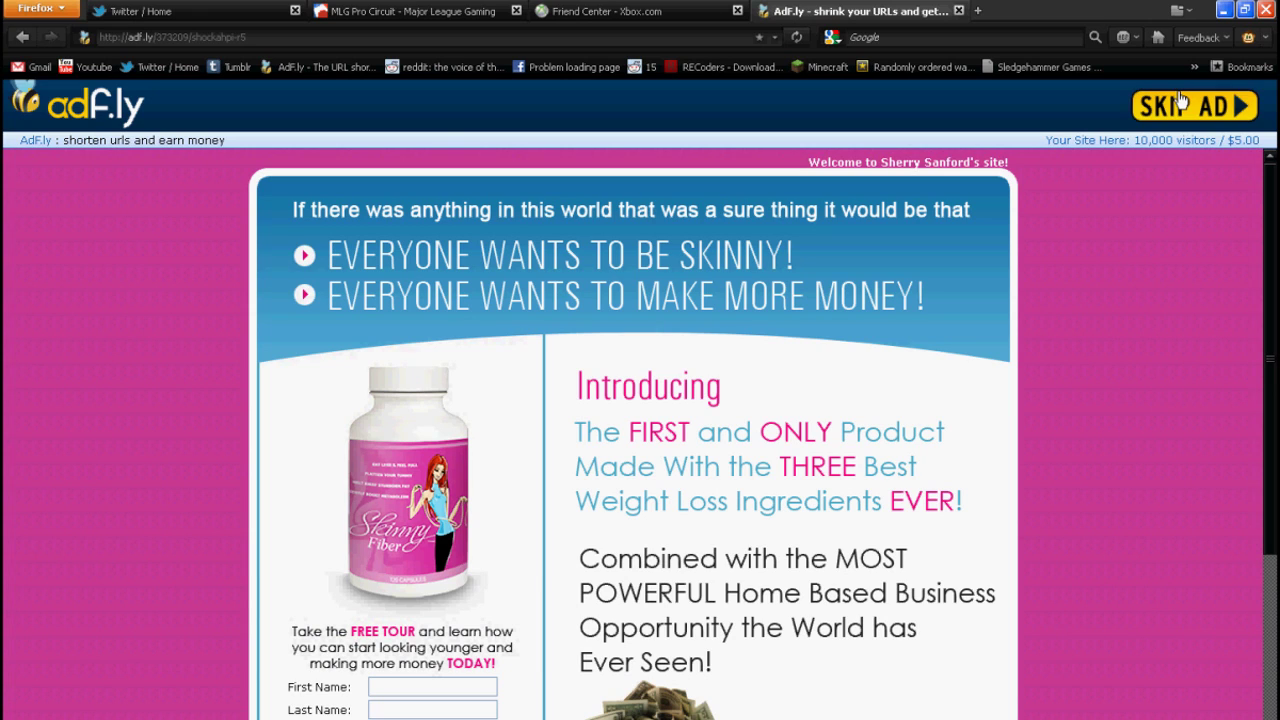
# Skip the ad, save the ShockAhPI r5 zip, and go back to the Aether thread
pyautogui.click(1180, 105)
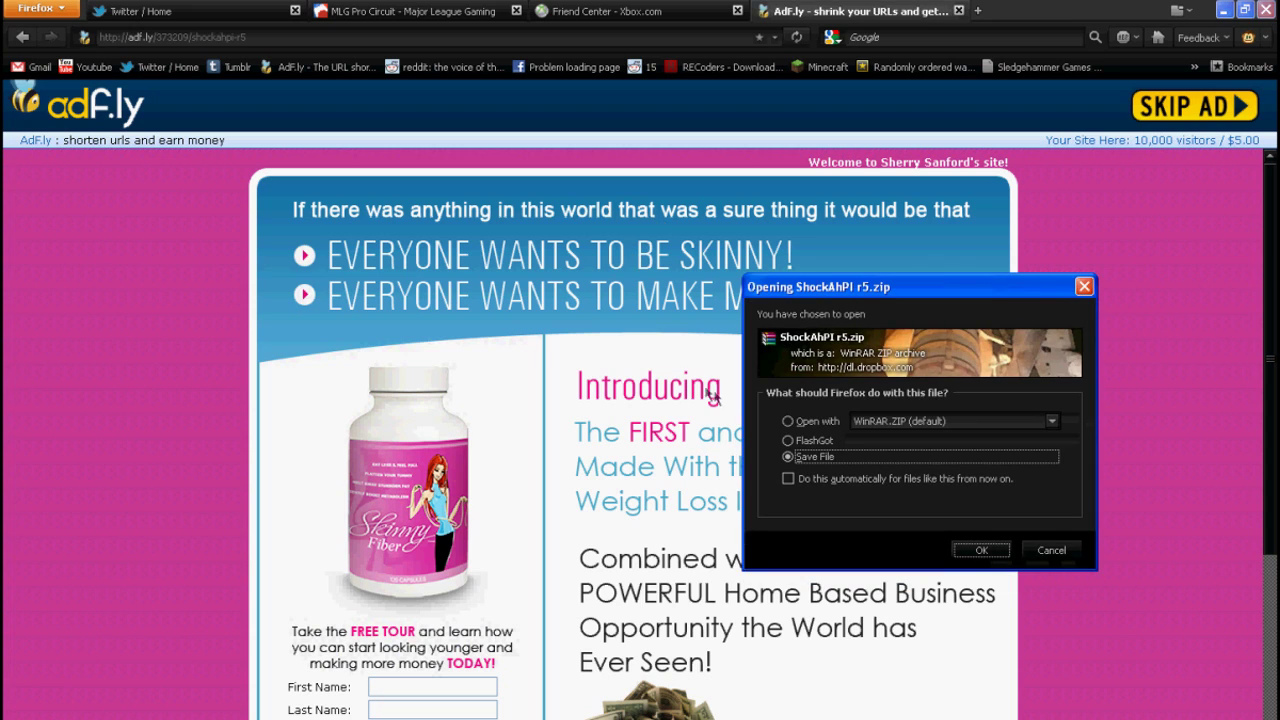
pyautogui.click(996, 557)
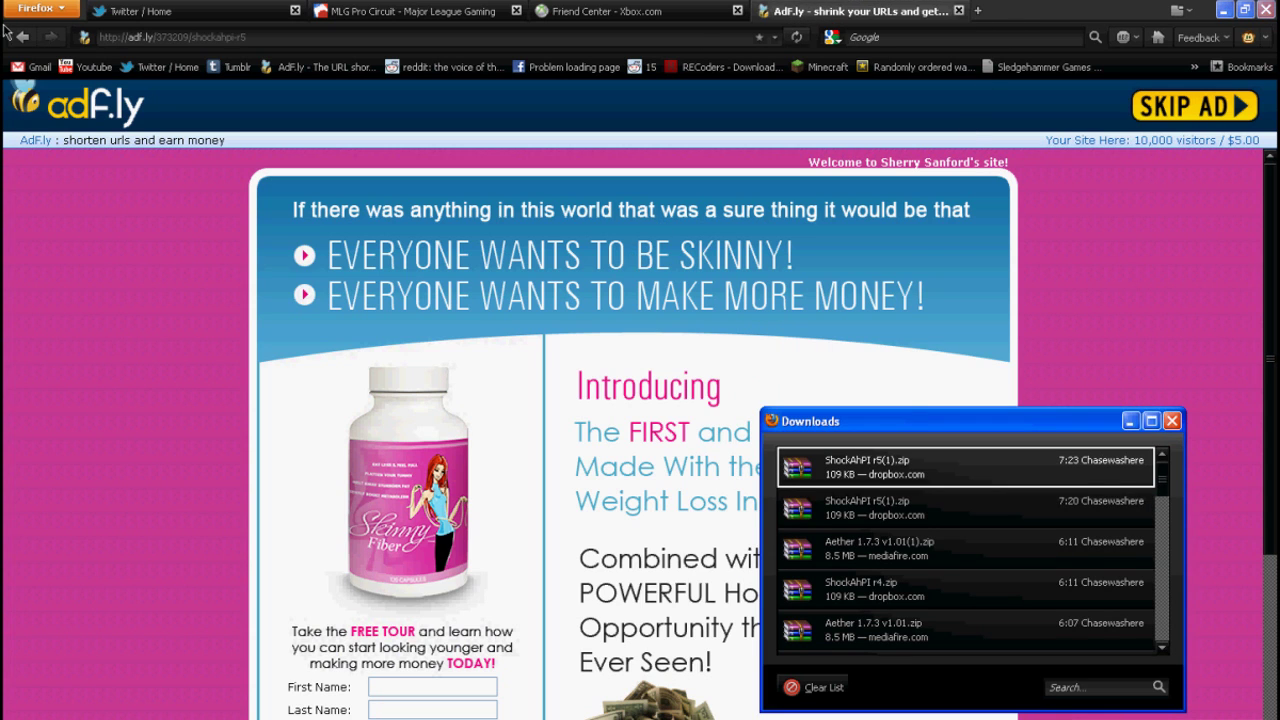
pyautogui.click(14, 38)
pyautogui.click(12, 38)
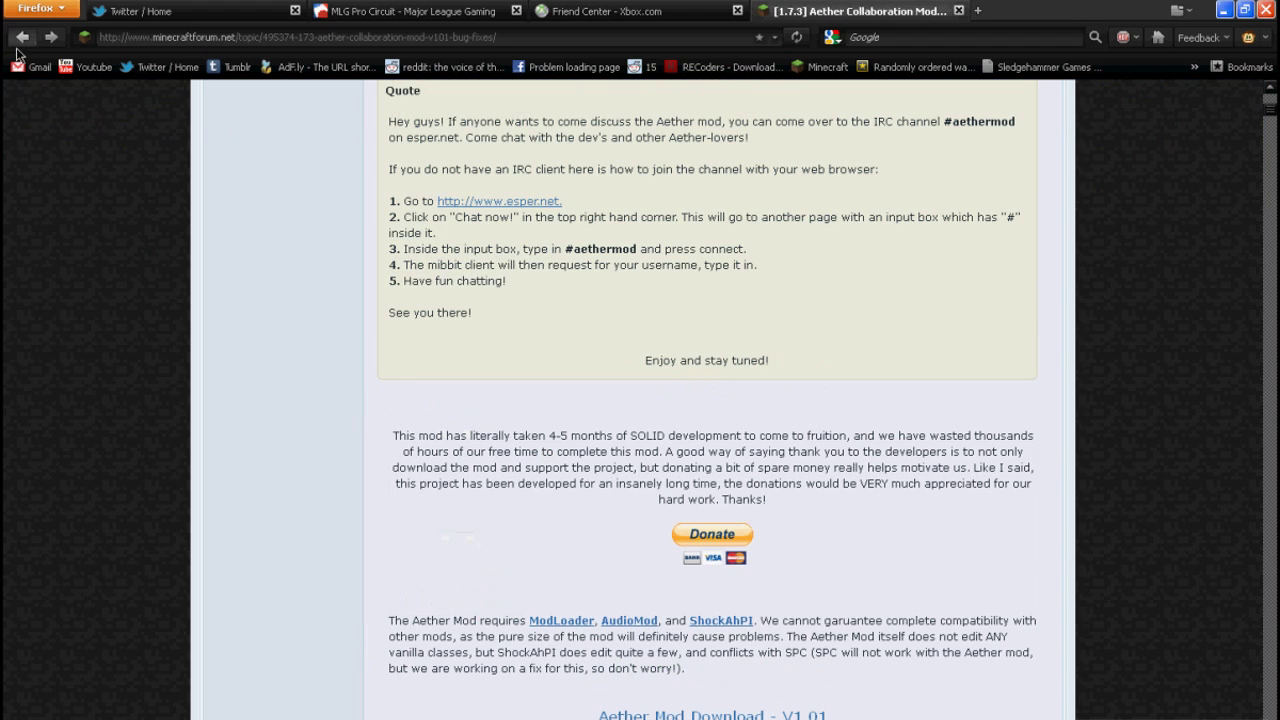
pyautogui.scroll(-2, 445, 410)
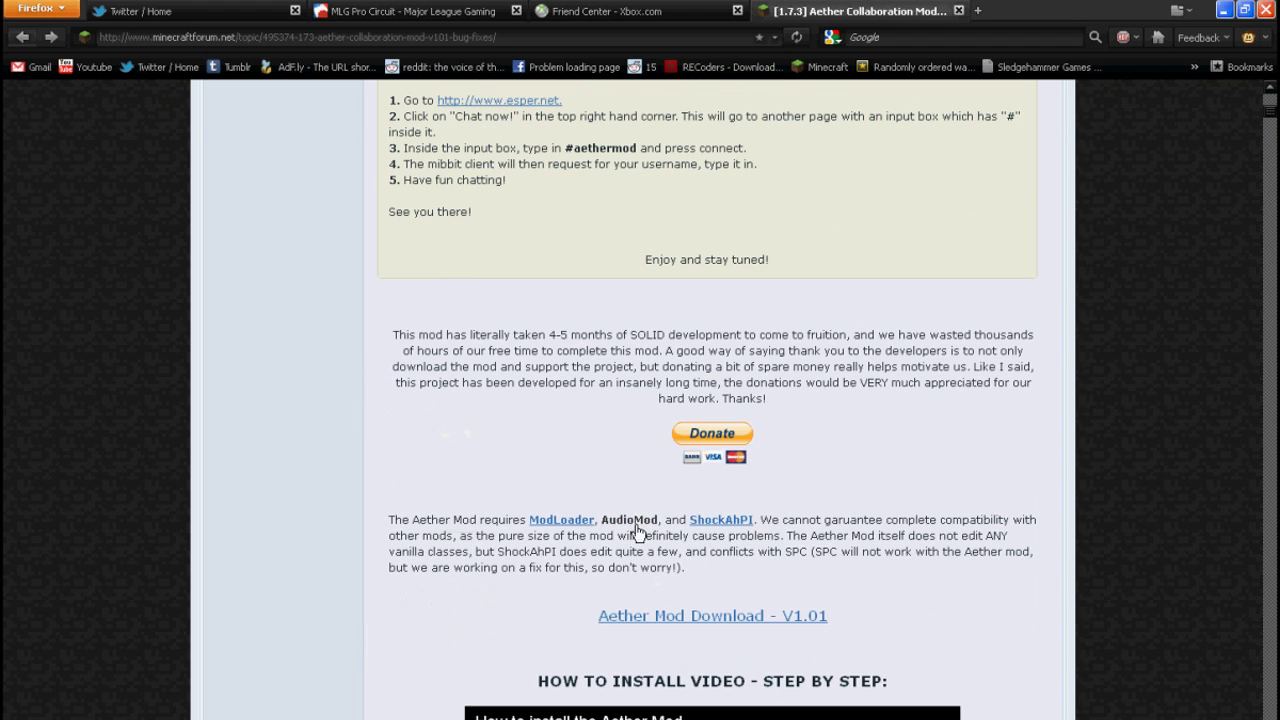
pyautogui.scroll(-2, 640, 540)
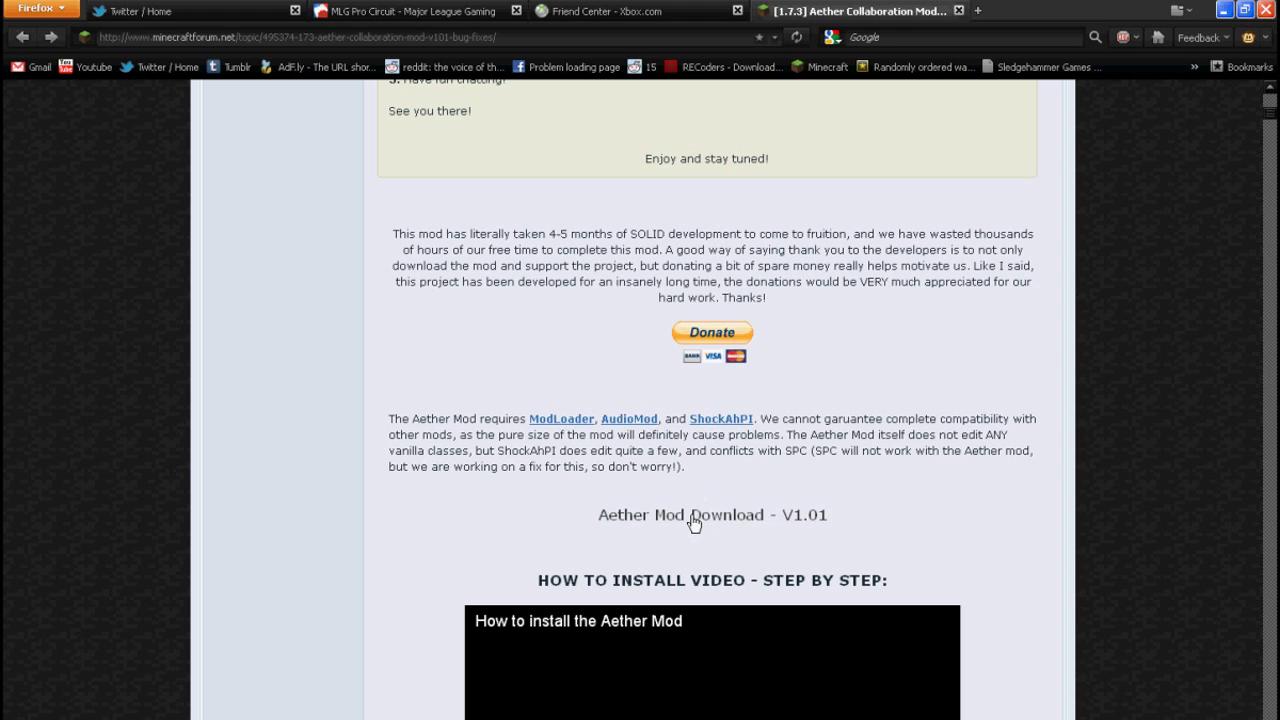
# Minimise Firefox, close Downloads, and open the desktop Aether folder to select its four zips
pyautogui.click(1224, 10)
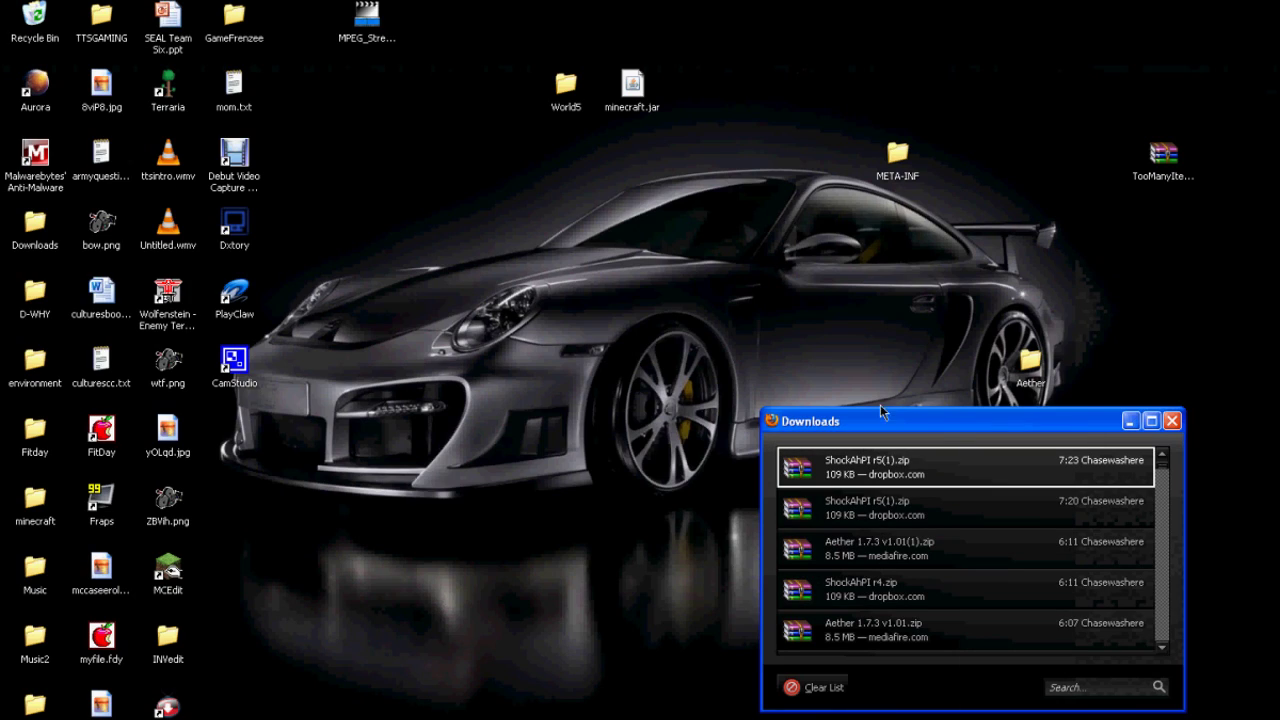
pyautogui.click(1172, 421)
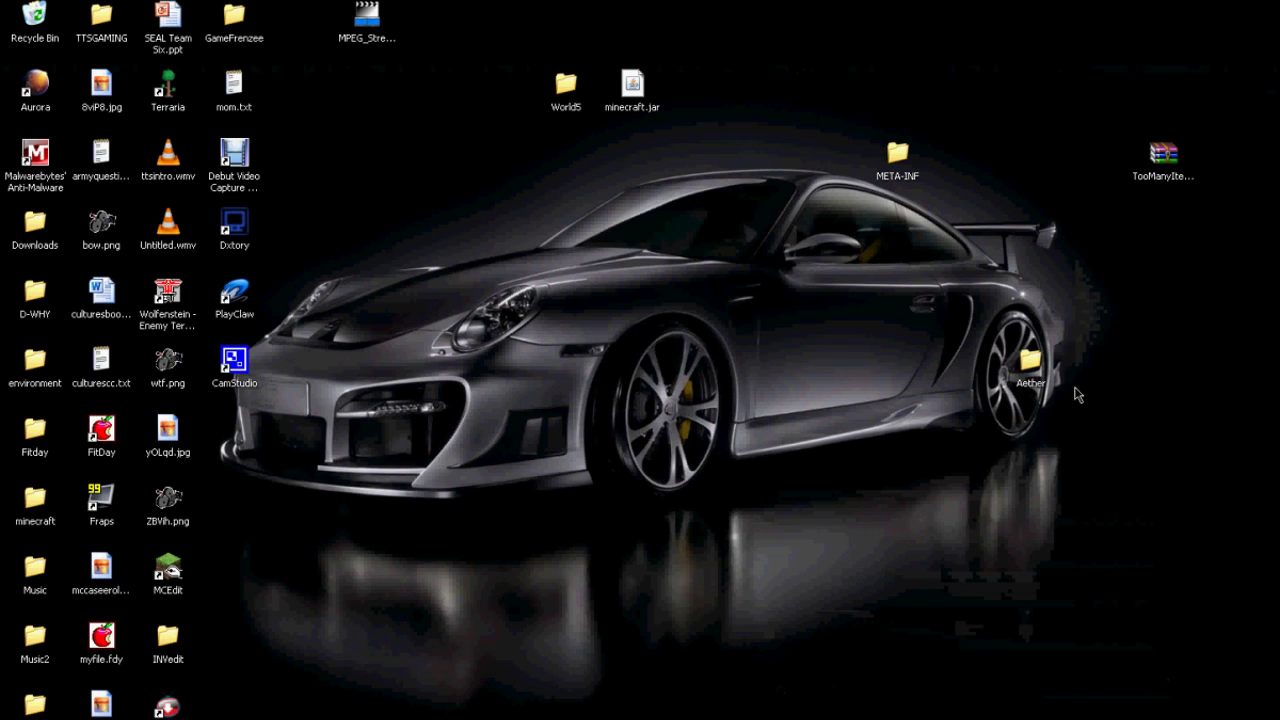
pyautogui.click(1038, 370)
pyautogui.doubleClick(1038, 370)
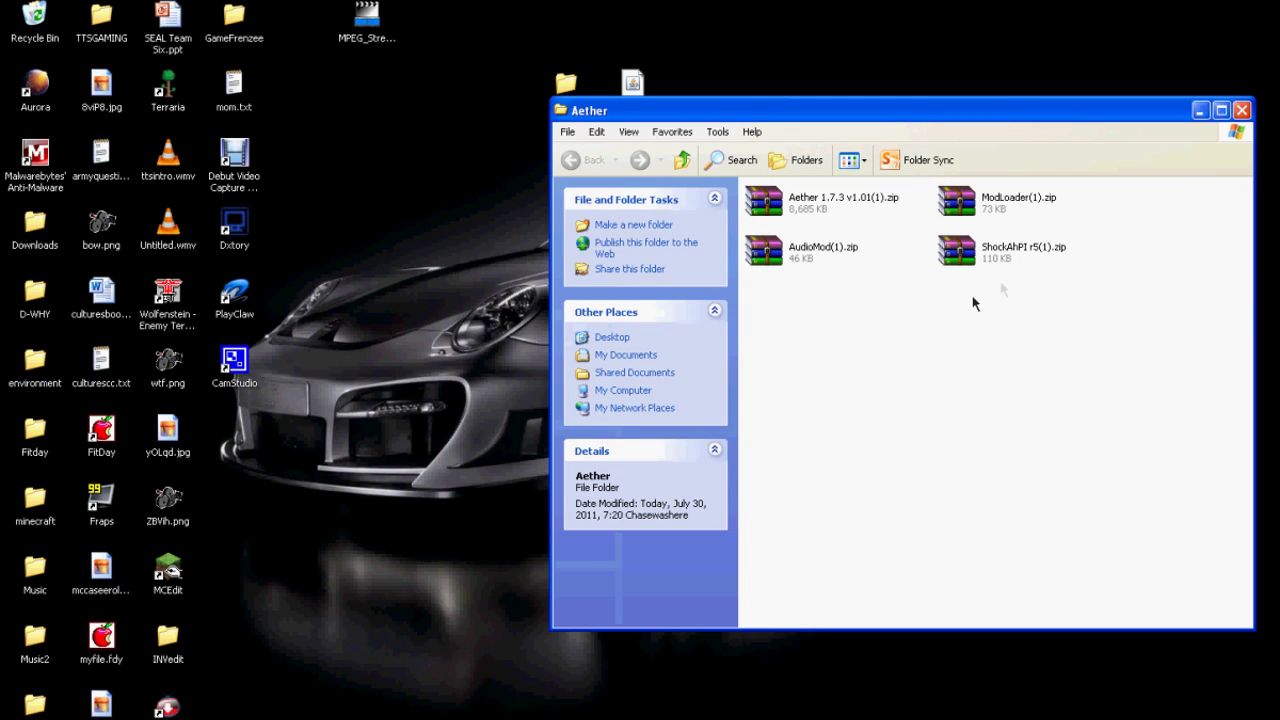
pyautogui.moveTo(1096, 330); pyautogui.dragTo(978, 533)
pyautogui.press('super')
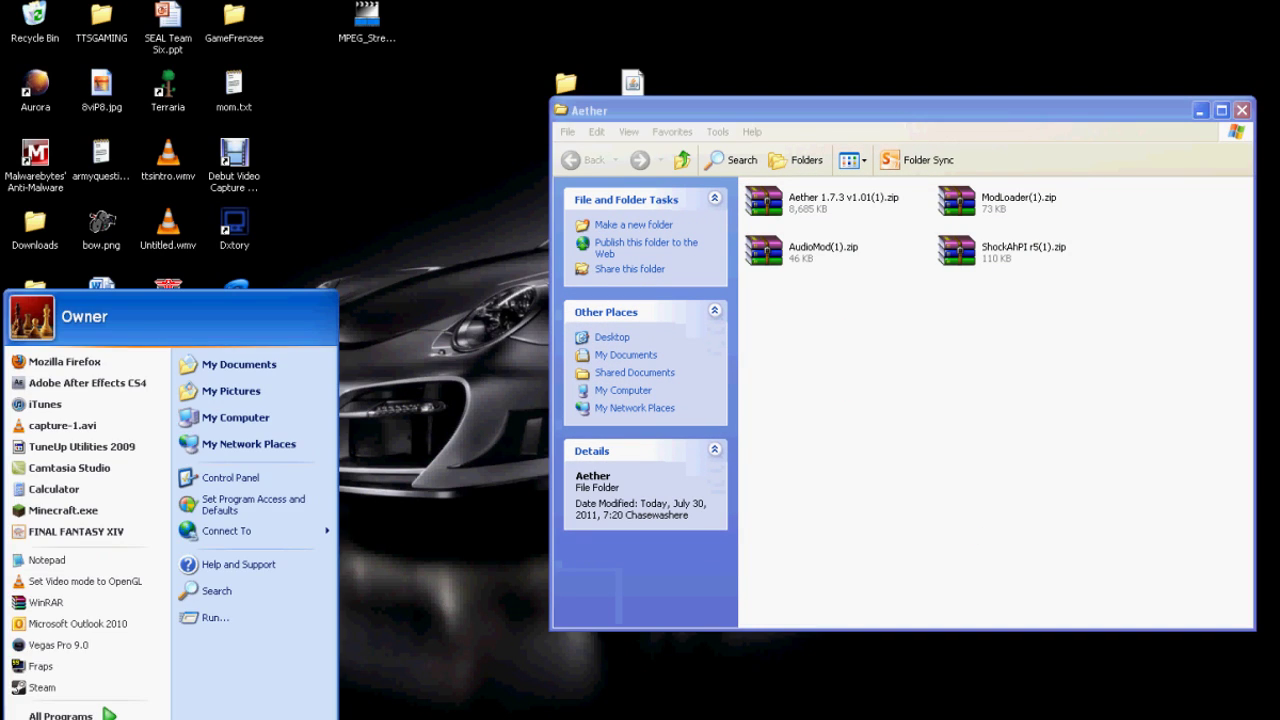
# Run %appdata% to open the Application Data folder containing .minecraft
pyautogui.click(209, 618)
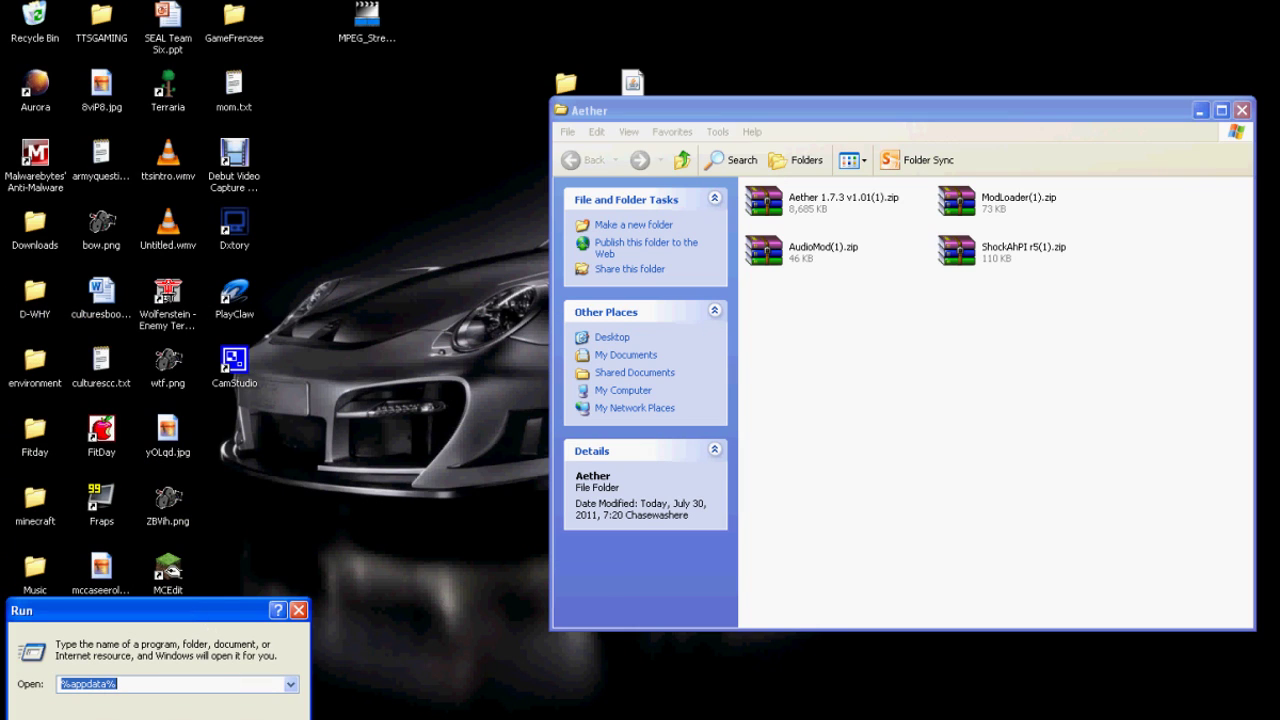
pyautogui.write('%')
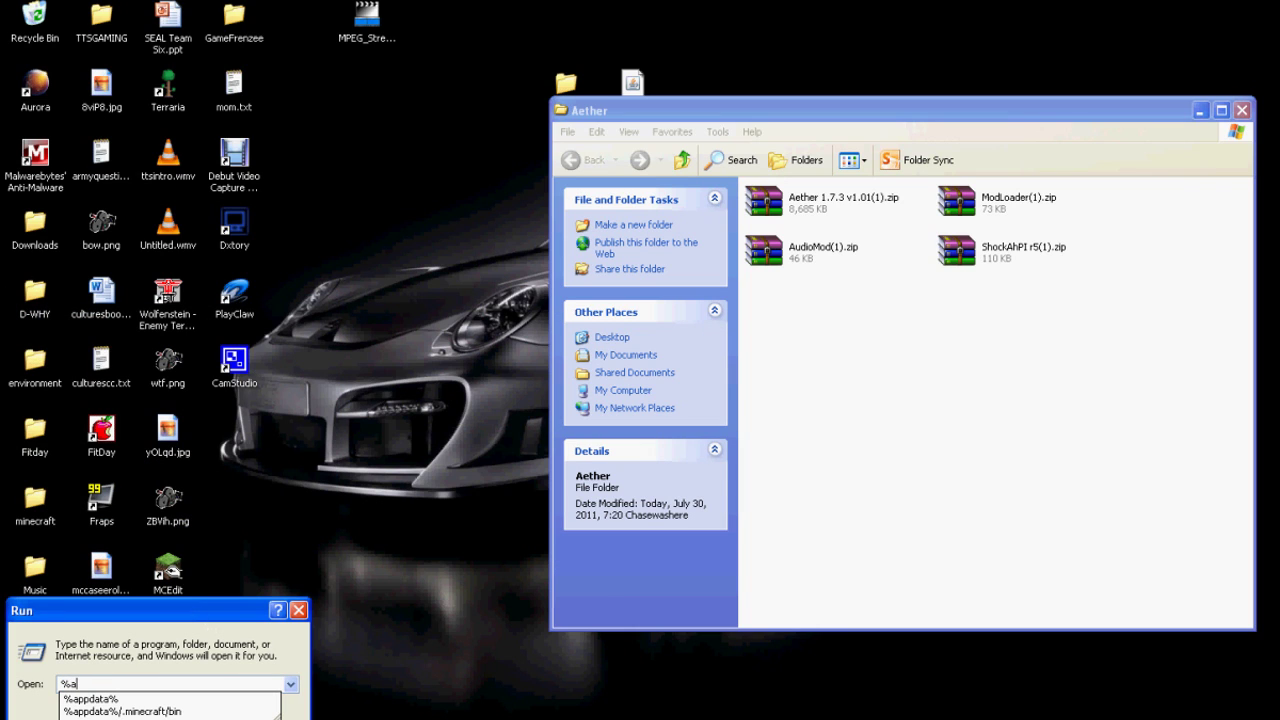
pyautogui.write('appdata%')
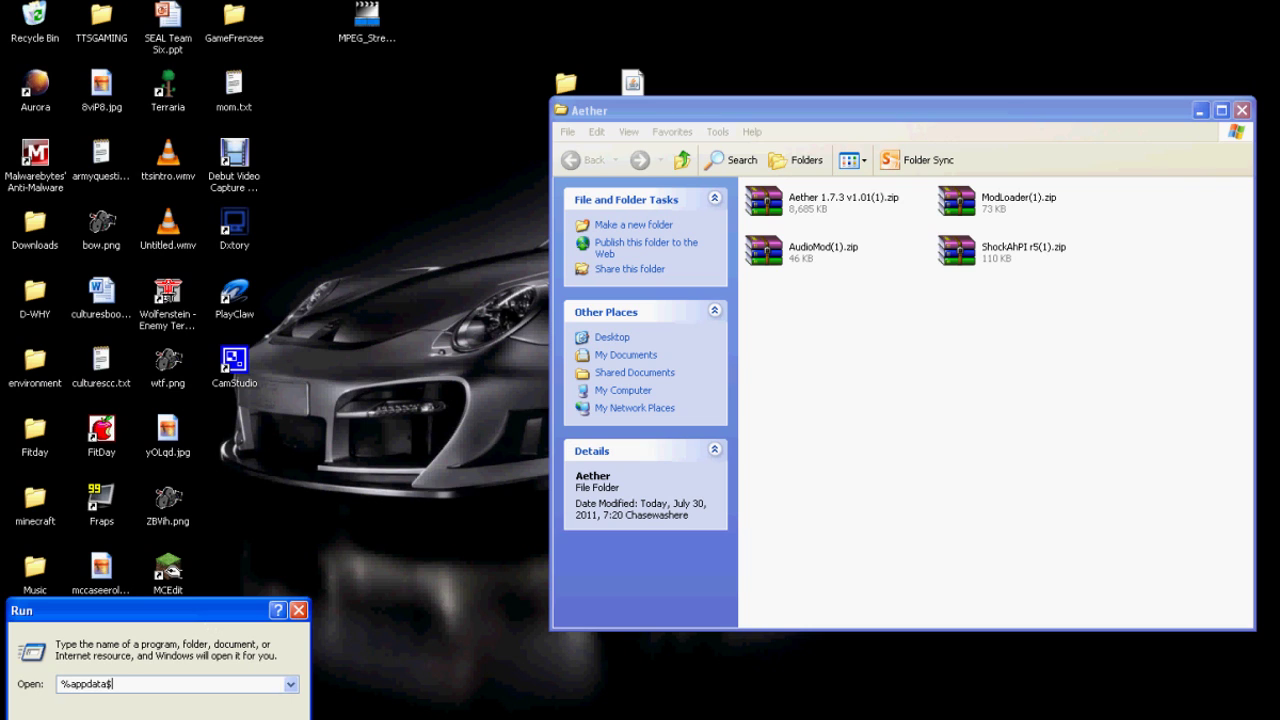
pyautogui.press('Return')
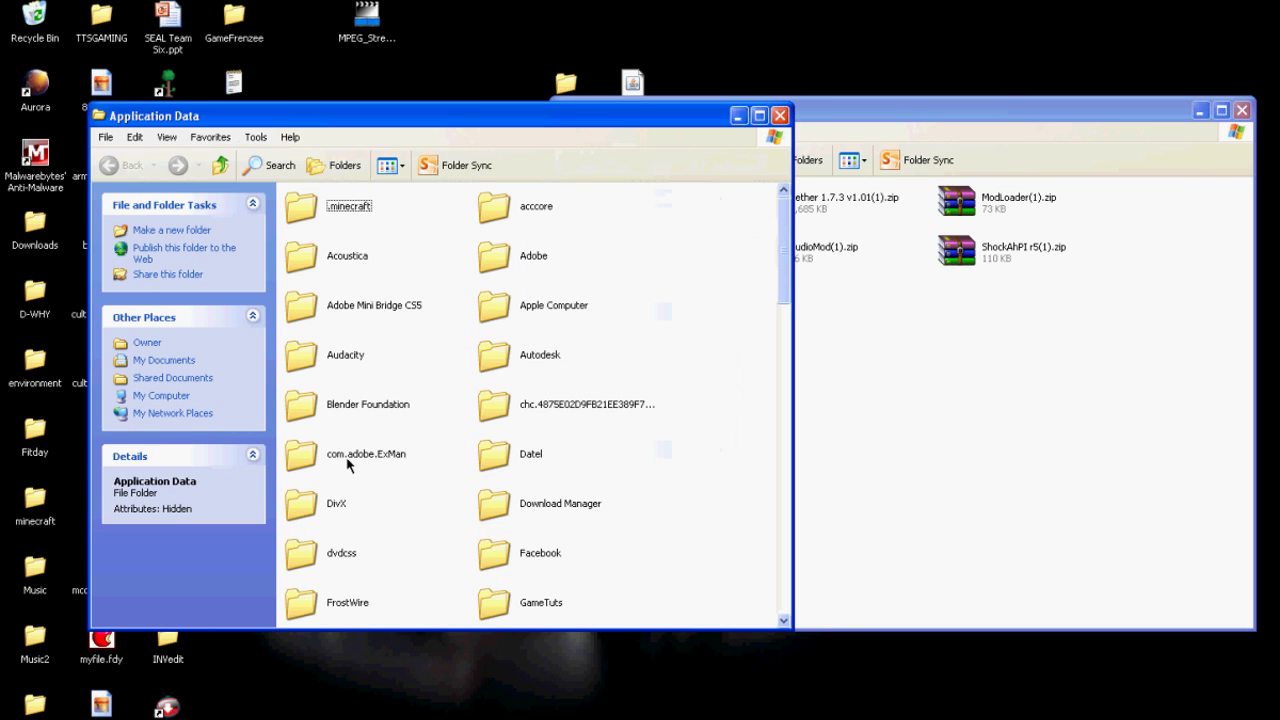
# Open .minecraft\bin\minecraft.jar with 7-Zip's Open archive and move its window aside
pyautogui.doubleClick(338, 210)
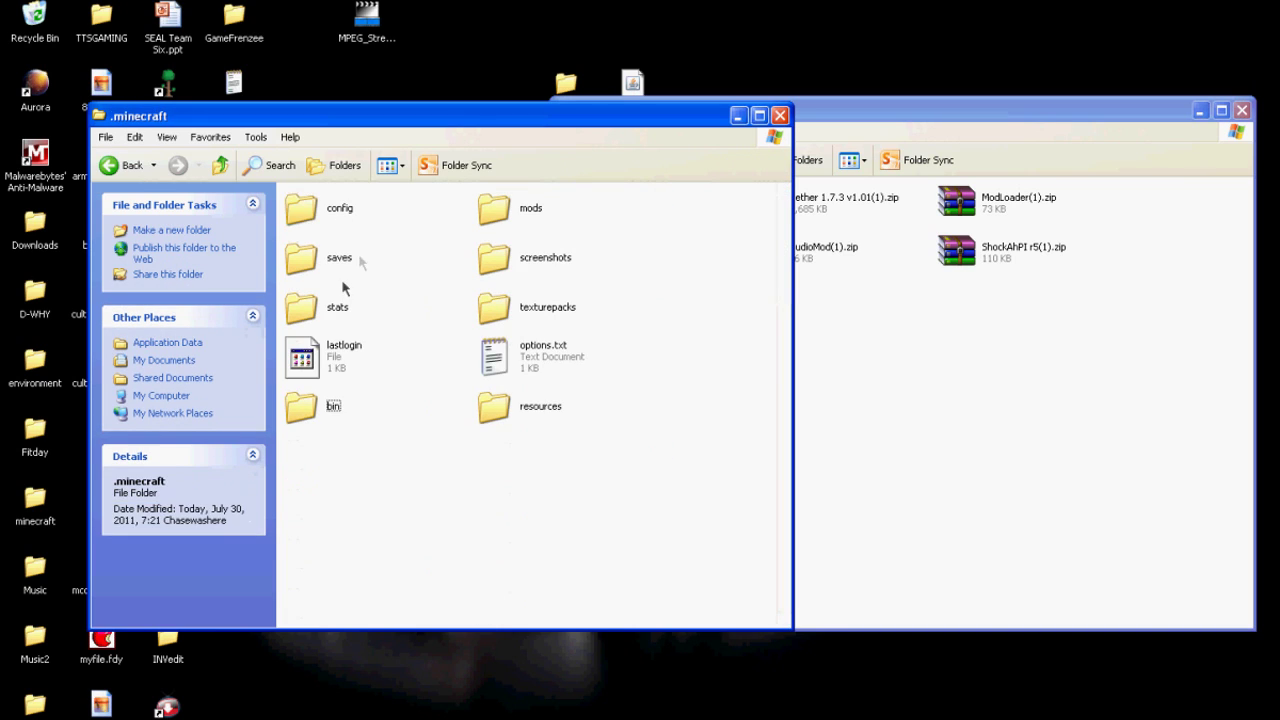
pyautogui.doubleClick(328, 408)
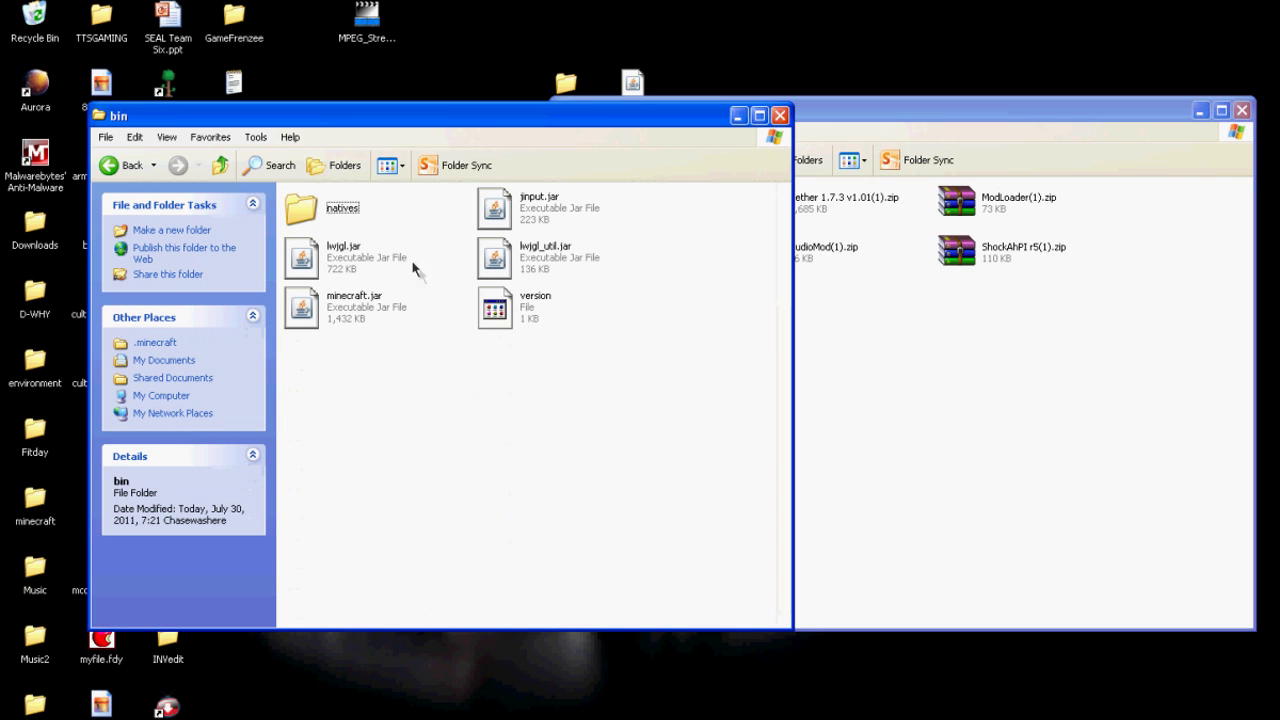
pyautogui.rightClick(362, 299)
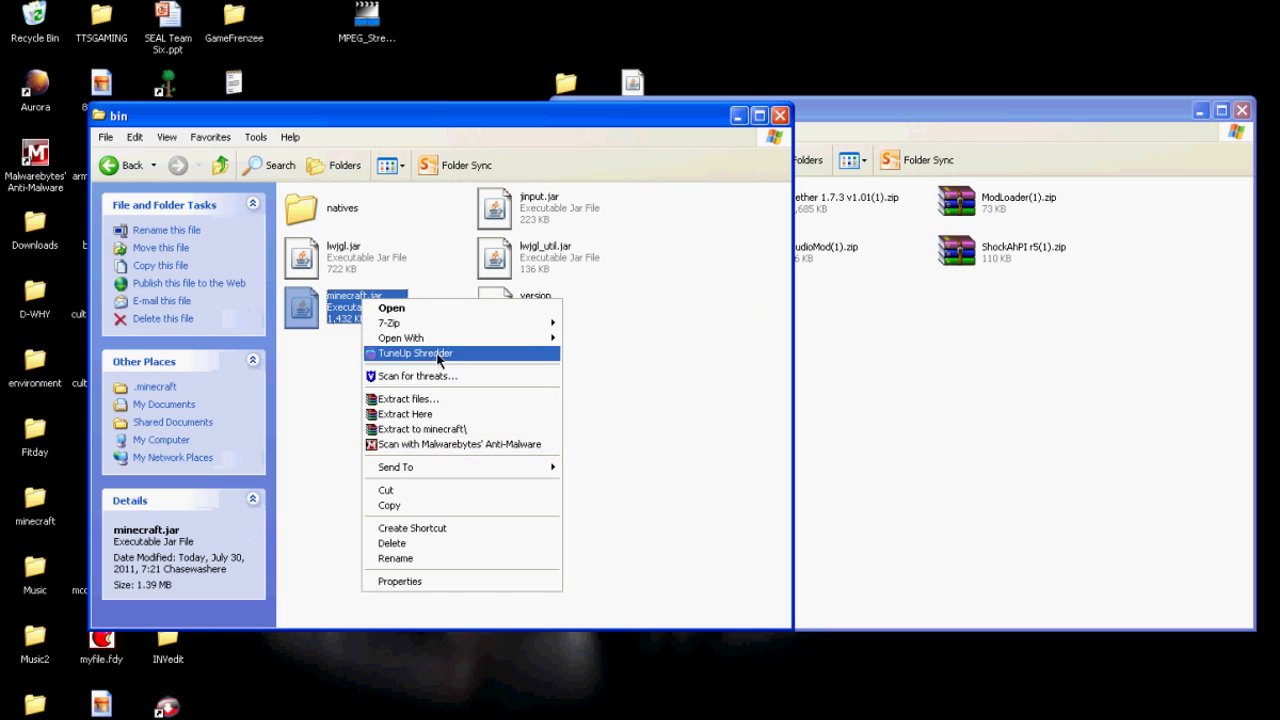
pyautogui.moveTo(437, 344)
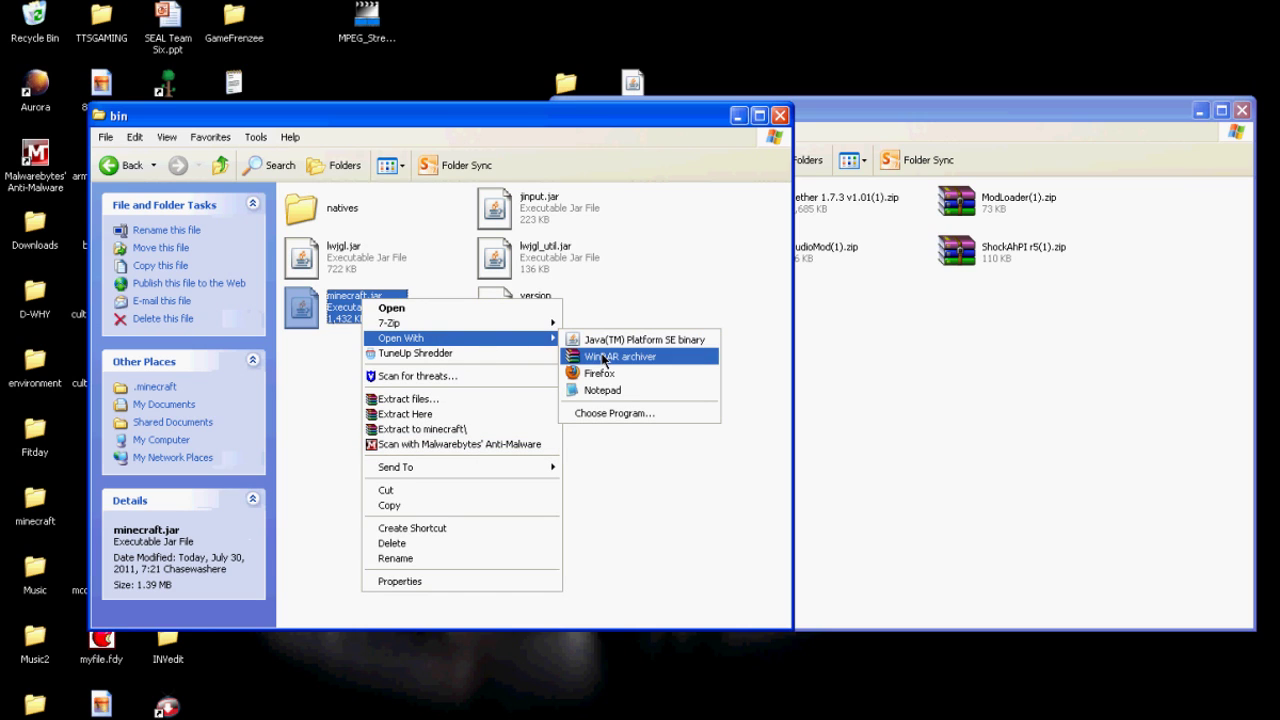
pyautogui.moveTo(545, 324)
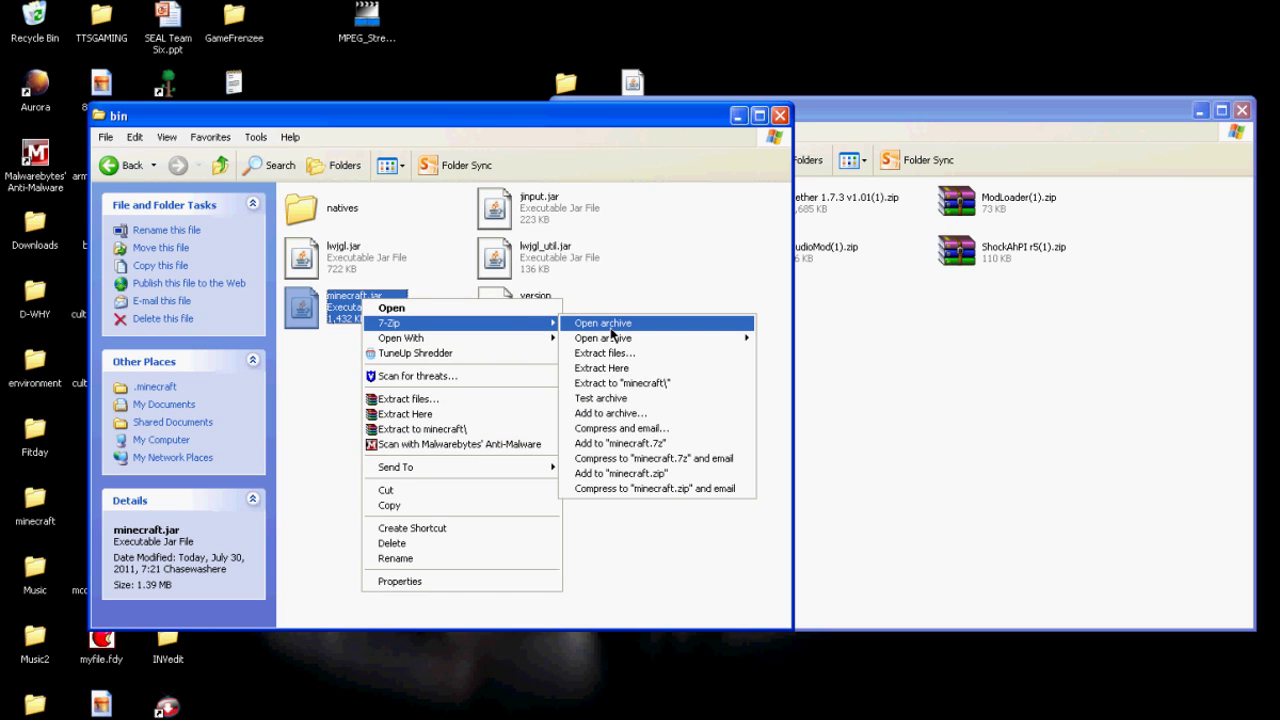
pyautogui.click(611, 327)
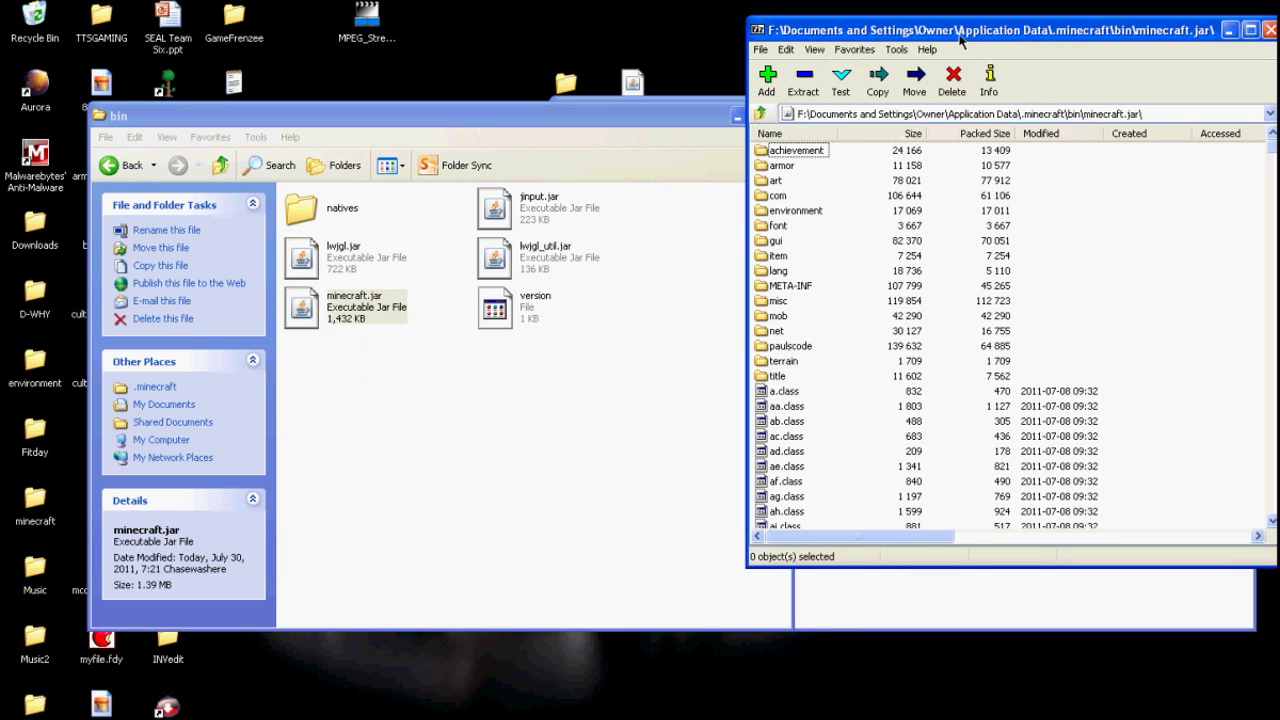
pyautogui.moveTo(1000, 30); pyautogui.dragTo(270, 88)
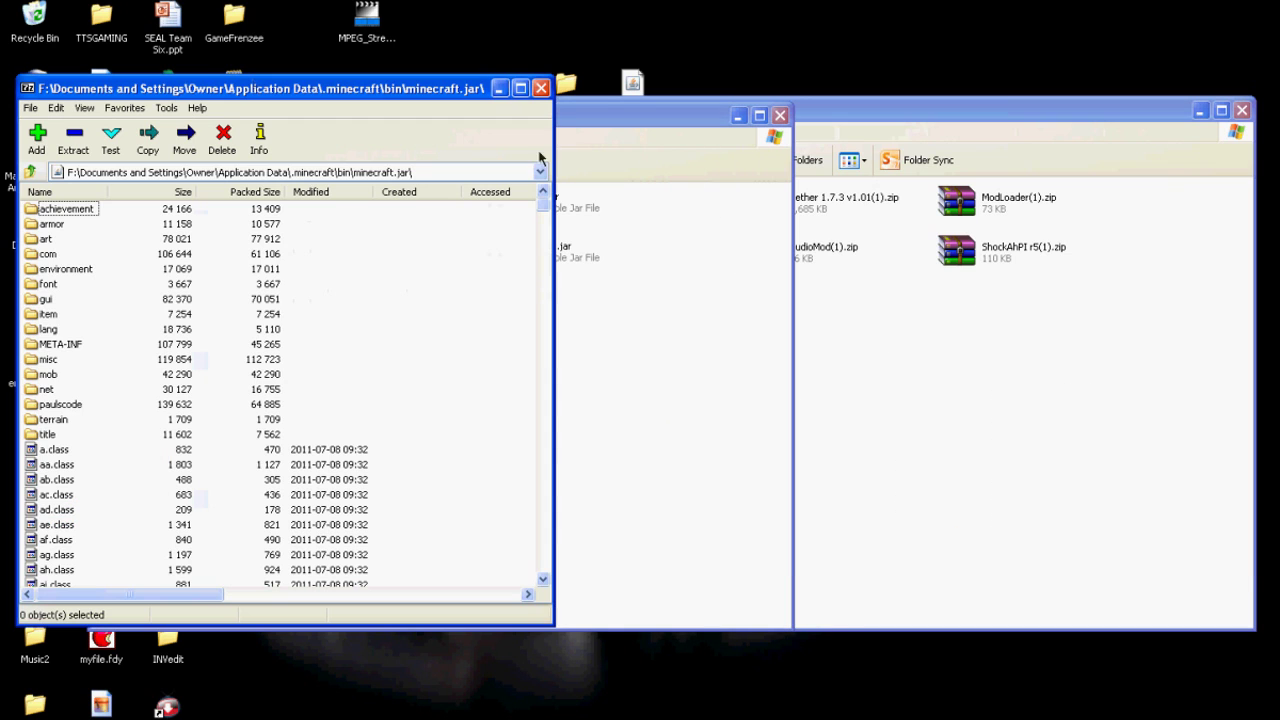
# Open AudioMod(1).zip from the Aether folder in WinRAR and dismiss the licence reminder
pyautogui.click(881, 119)
pyautogui.moveTo(857, 116); pyautogui.dragTo(881, 96)
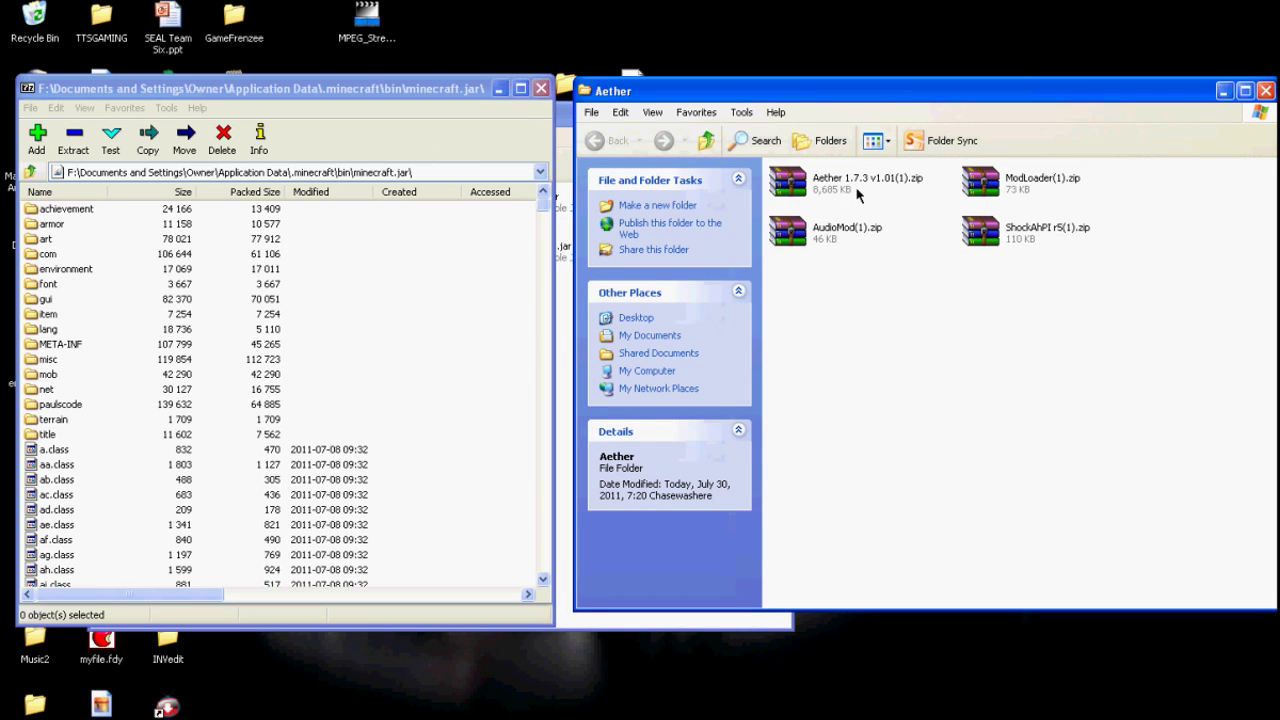
pyautogui.doubleClick(831, 236)
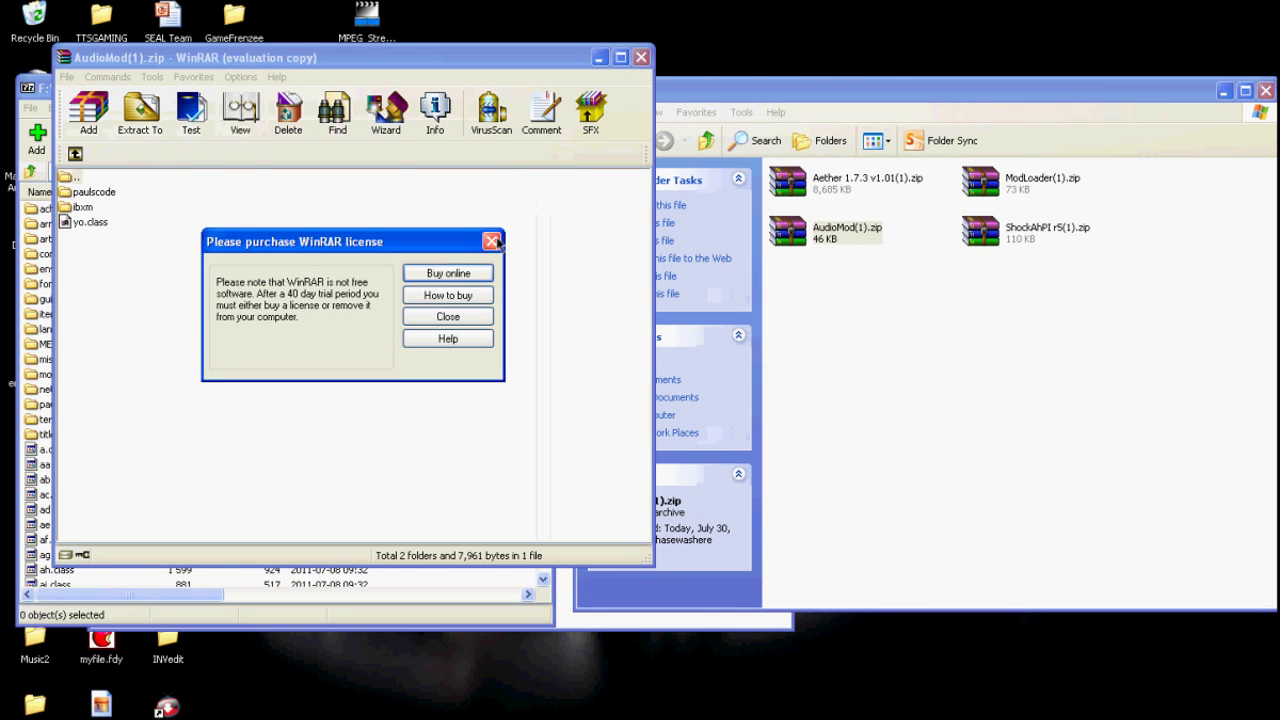
pyautogui.click(492, 242)
pyautogui.moveTo(512, 60); pyautogui.dragTo(1059, 72)
pyautogui.click(290, 118)
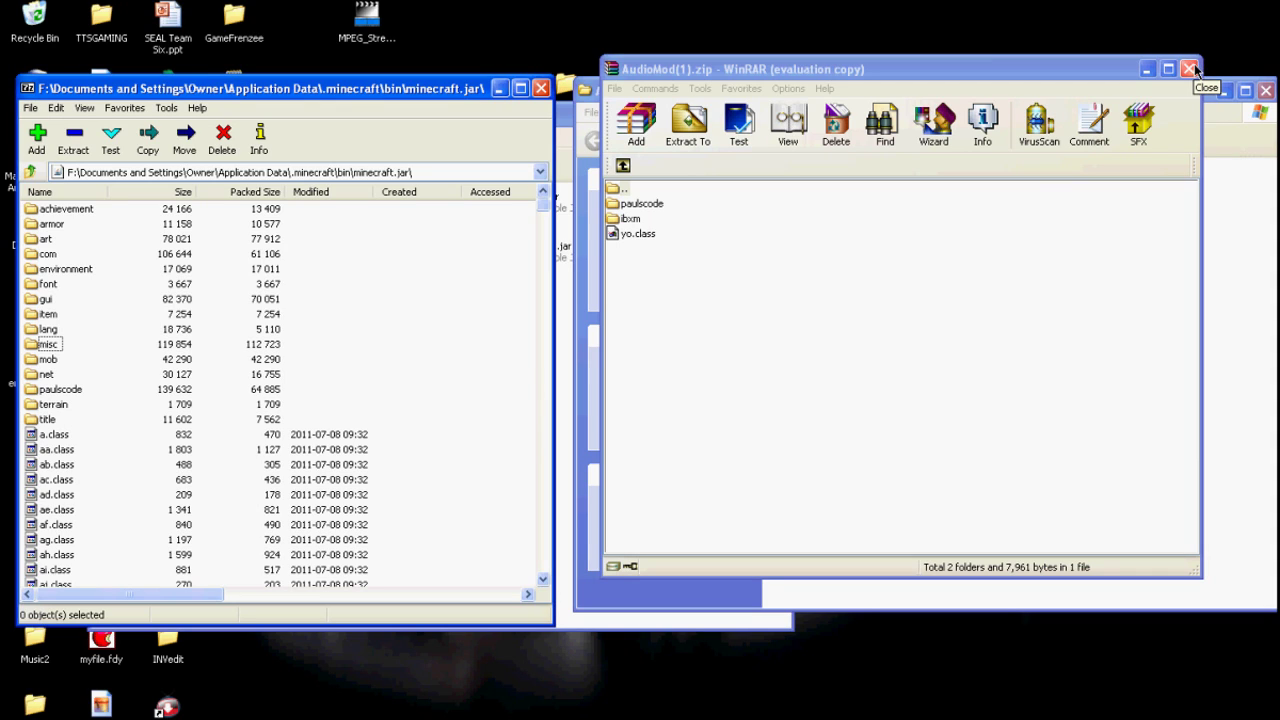
# Drag AudioMod's paulscode, ibxm and yo.class into the minecraft.jar window
pyautogui.moveTo(1076, 478); pyautogui.dragTo(416, 151)
pyautogui.moveTo(771, 259); pyautogui.dragTo(450, 185)
pyautogui.moveTo(648, 216); pyautogui.dragTo(431, 532)
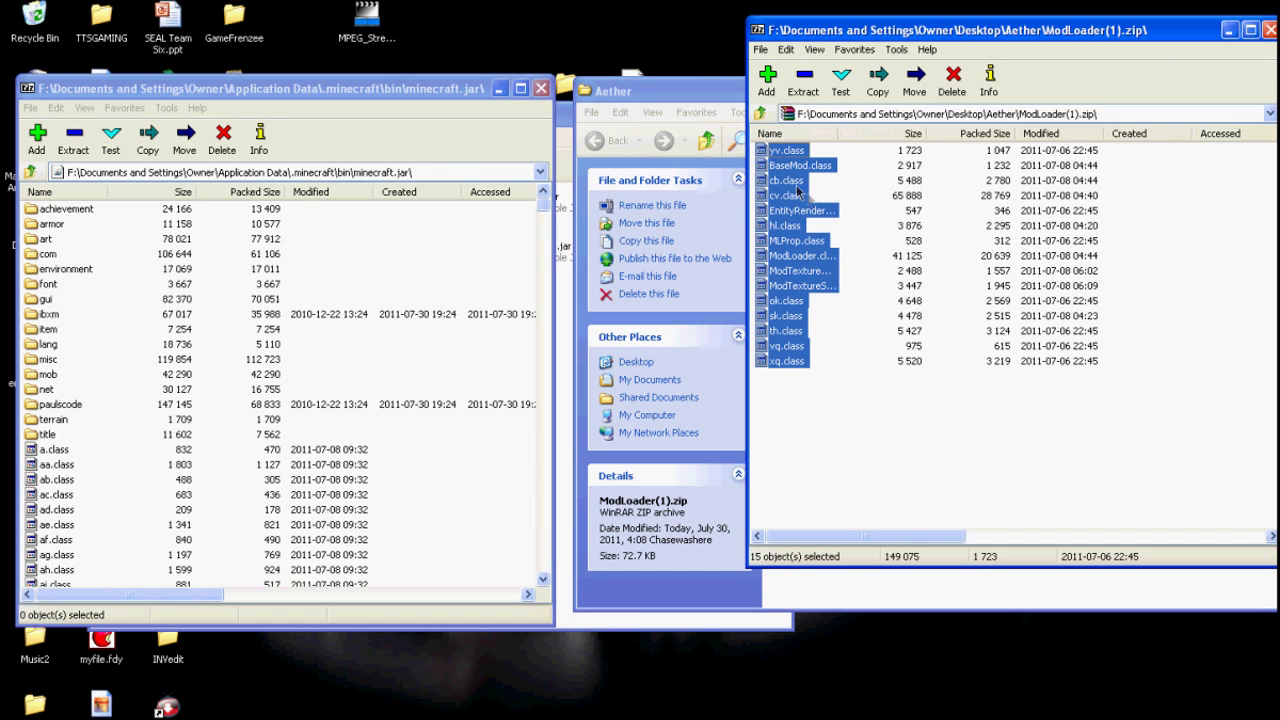
# Copy all 15 ModLoader class files into minecraft.jar, confirm, and close the archive
pyautogui.click(800, 210)
pyautogui.keyDown('ctrl'); pyautogui.click(800, 255); pyautogui.keyUp('ctrl')
pyautogui.keyDown('ctrl'); pyautogui.click(800, 270); pyautogui.keyUp('ctrl')
pyautogui.keyDown('ctrl'); pyautogui.click(800, 285); pyautogui.keyUp('ctrl')
pyautogui.moveTo(868, 492); pyautogui.dragTo(698, 114)
pyautogui.moveTo(815, 223); pyautogui.dragTo(462, 490)
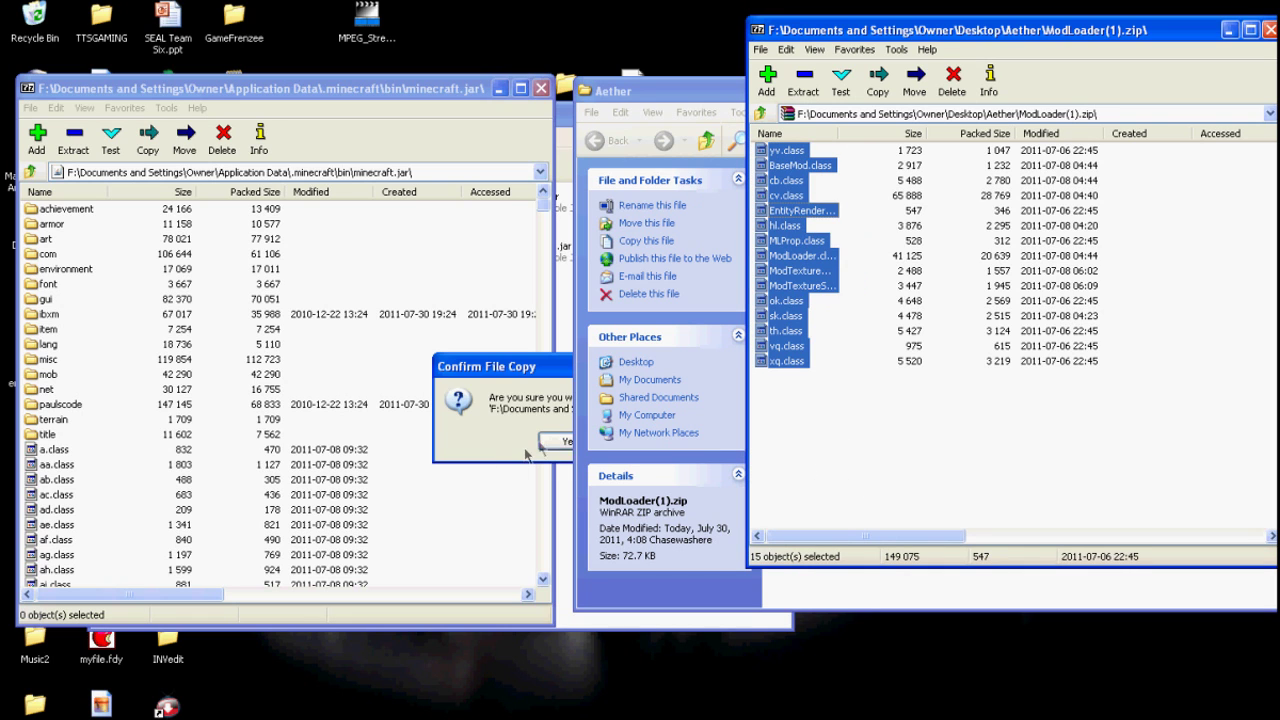
pyautogui.press('Return')
pyautogui.click(1268, 30)
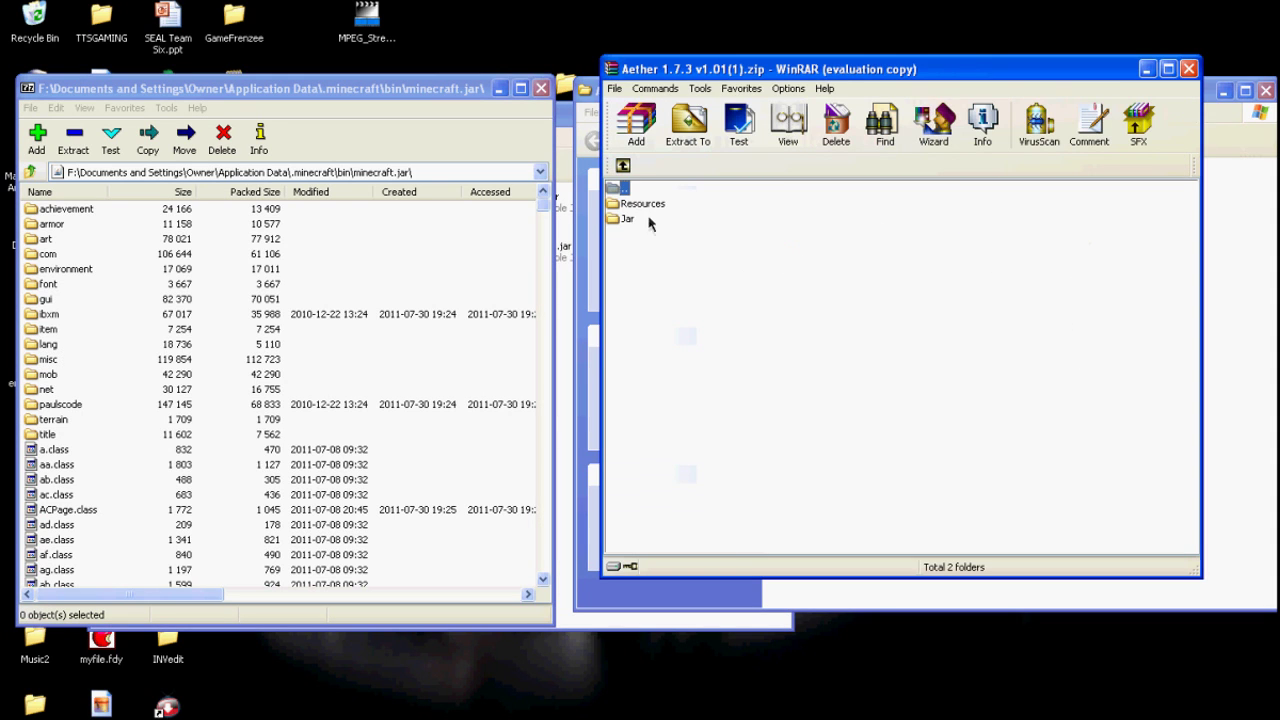
# Confirm copying the Aether Jar contents into minecraft.jar and close WinRAR
pyautogui.click(1039, 253)
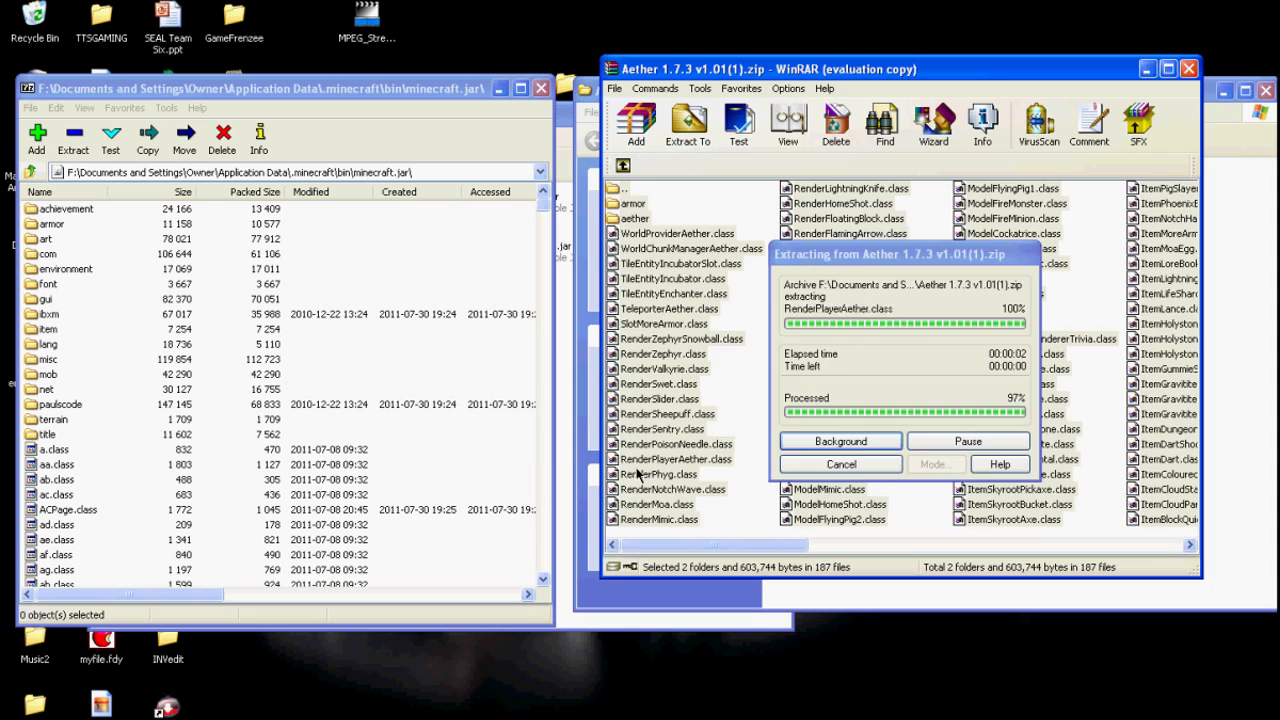
pyautogui.click(566, 440)
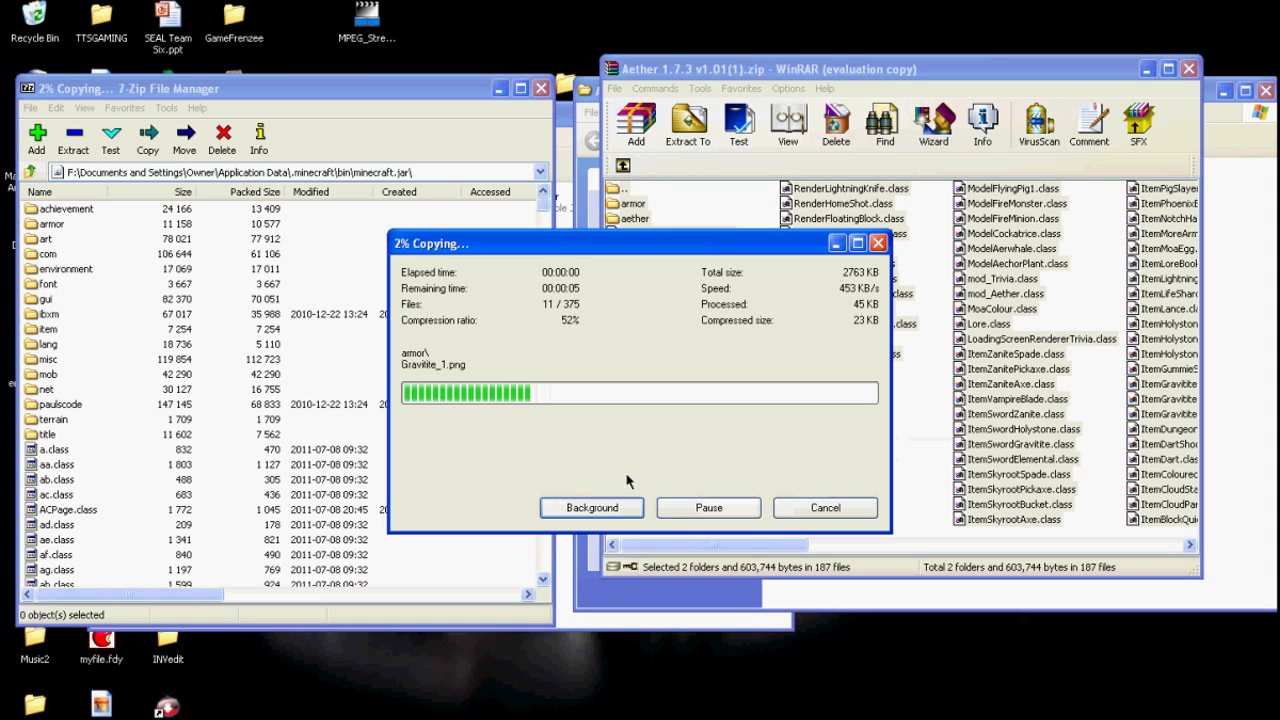
pyautogui.click(1188, 68)
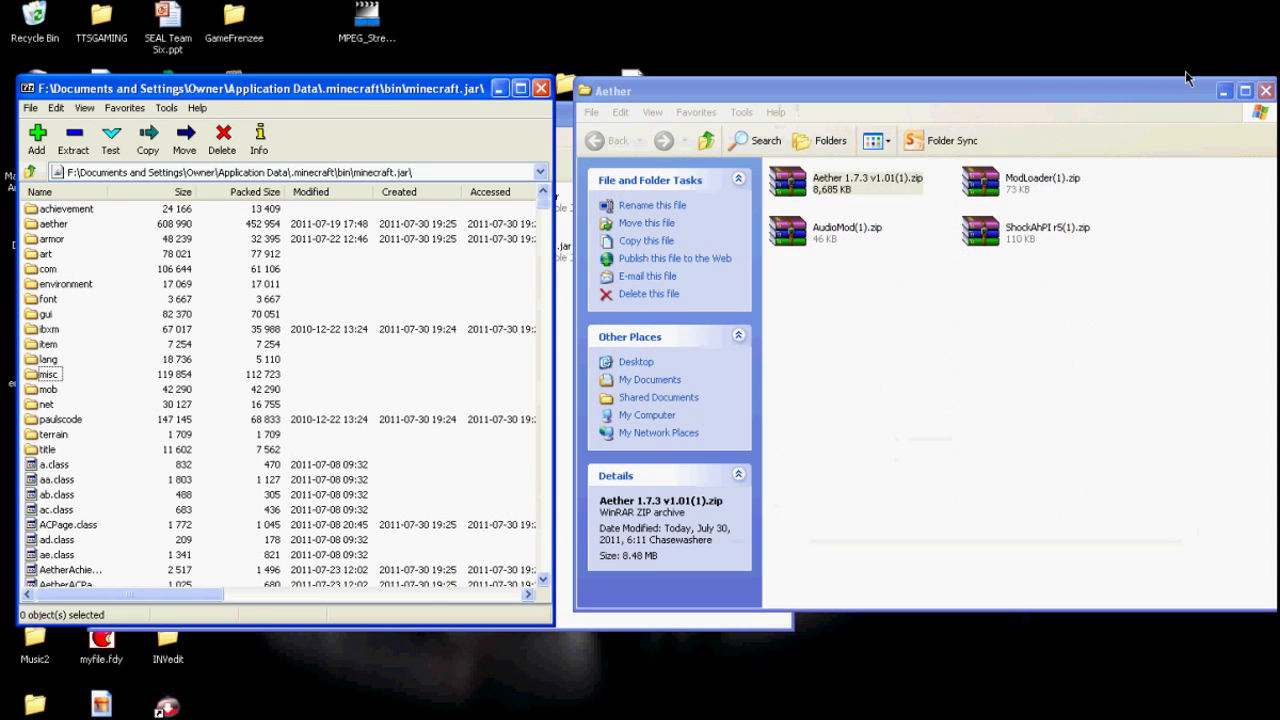
pyautogui.doubleClick(878, 199)
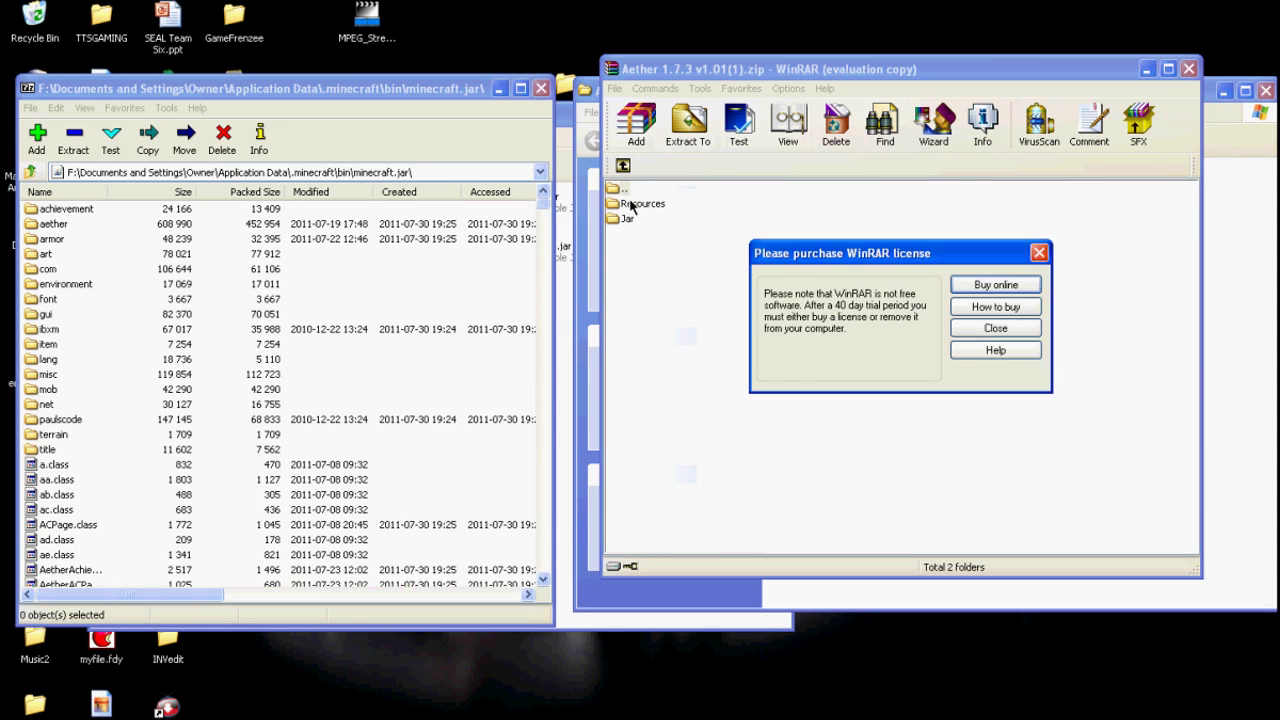
# Dismiss the licence reminder and navigate 7-Zip up from minecraft.jar to .minecraft
pyautogui.click(1045, 249)
pyautogui.doubleClick(645, 204)
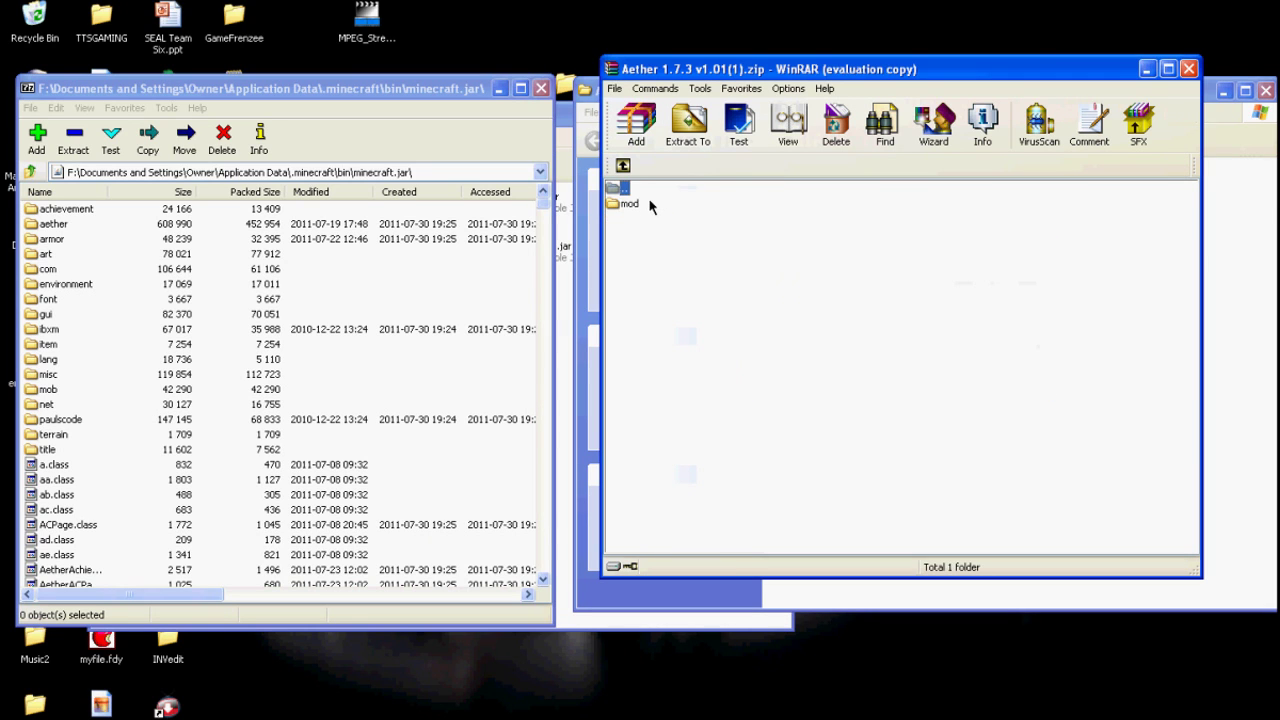
pyautogui.click(30, 174)
pyautogui.click(30, 172)
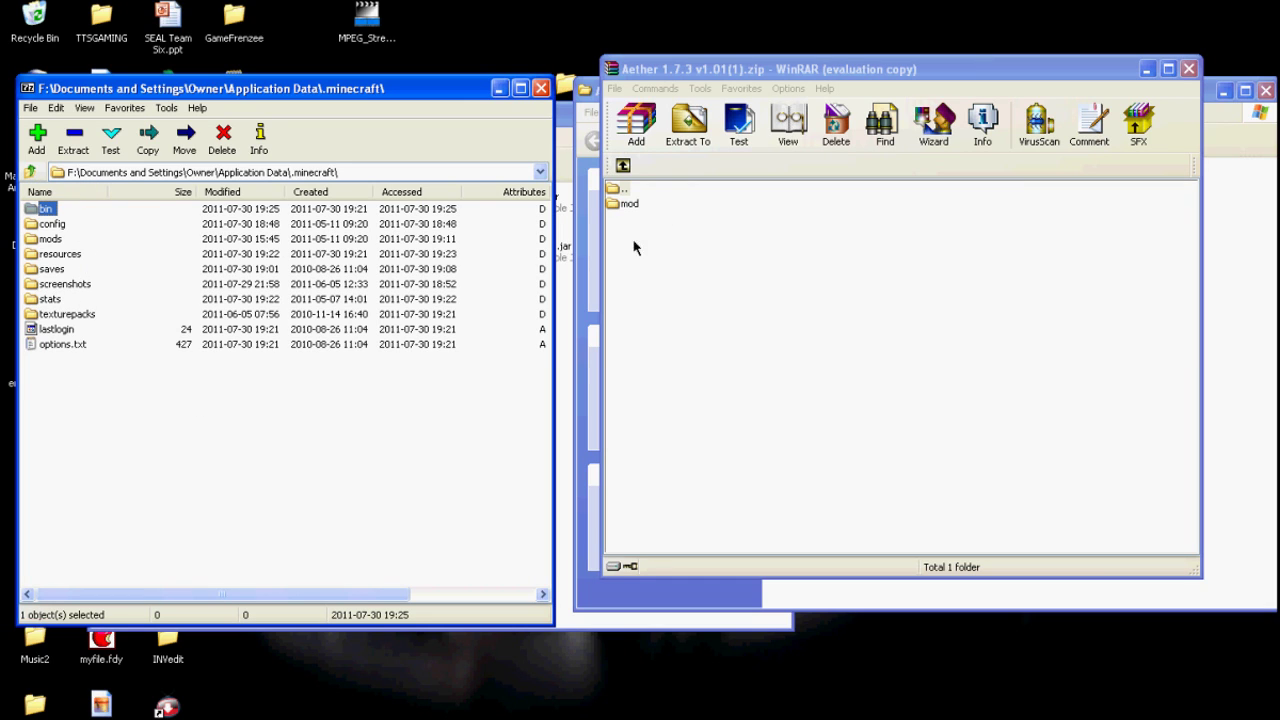
pyautogui.doubleClick(629, 203)
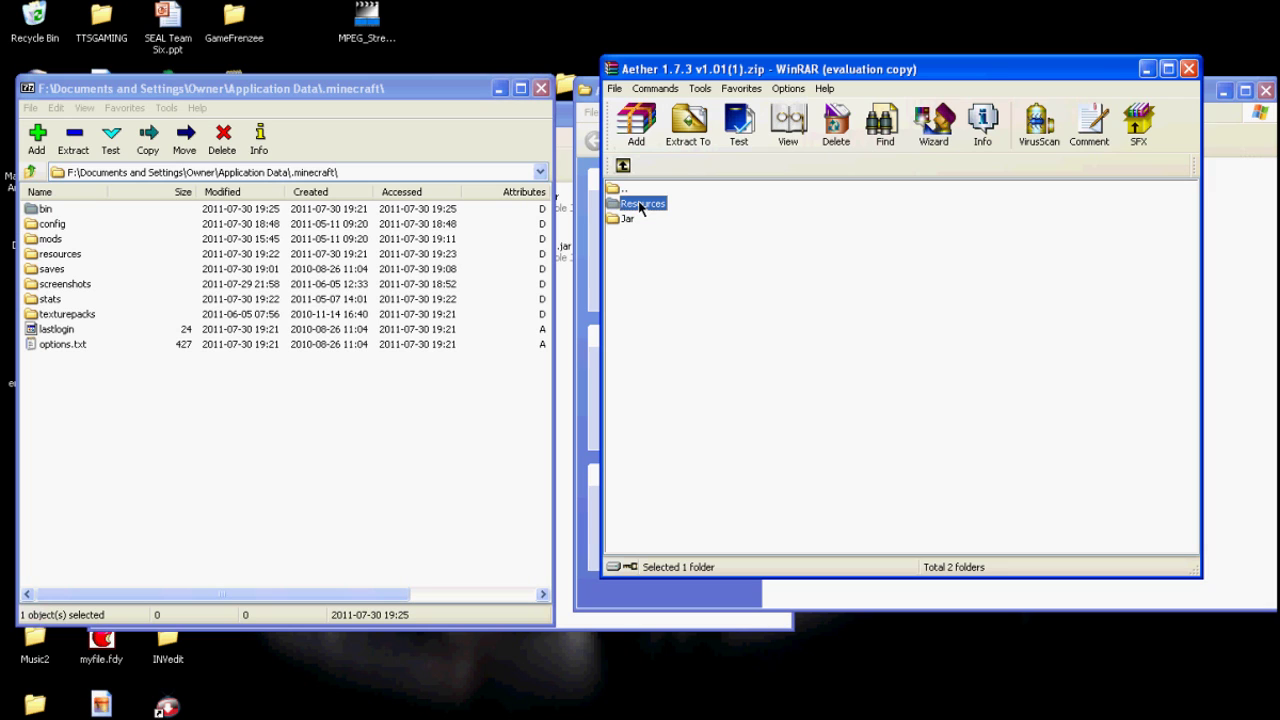
# Drag the Aether zip's Resources folder into .minecraft resources and close the archive
pyautogui.moveTo(640, 206); pyautogui.dragTo(57, 398)
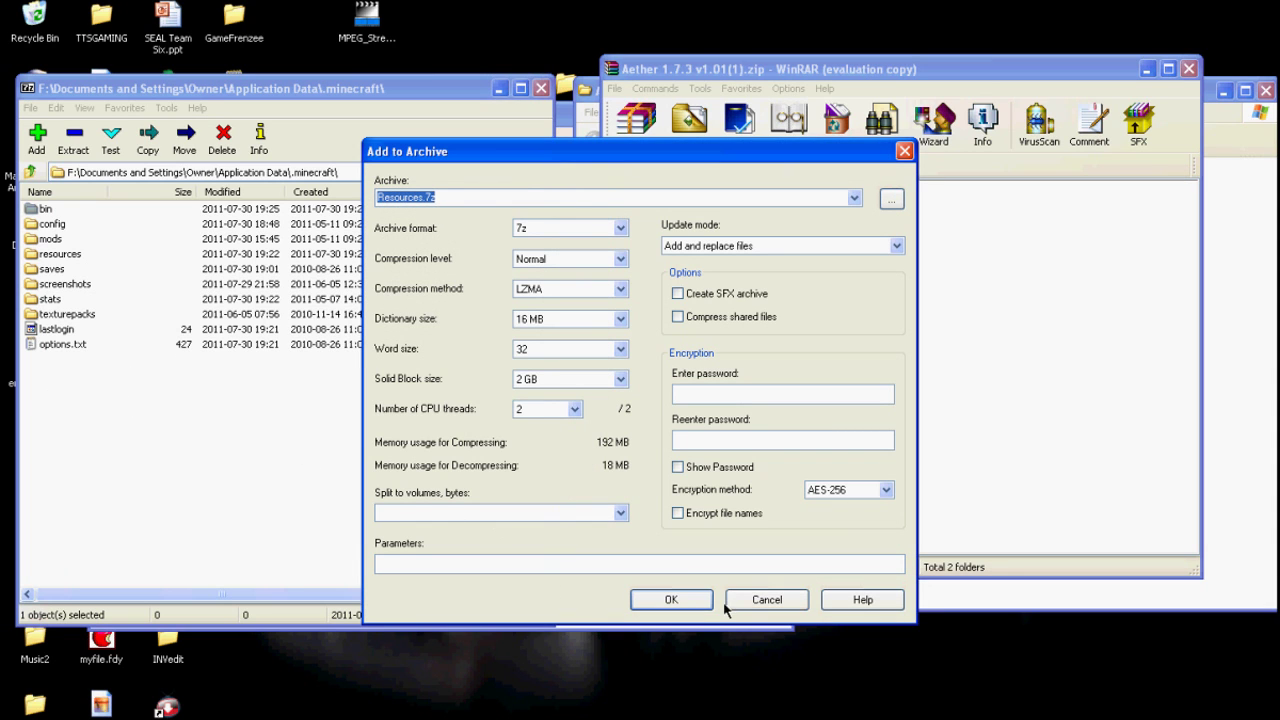
pyautogui.click(767, 600)
pyautogui.click(1190, 68)
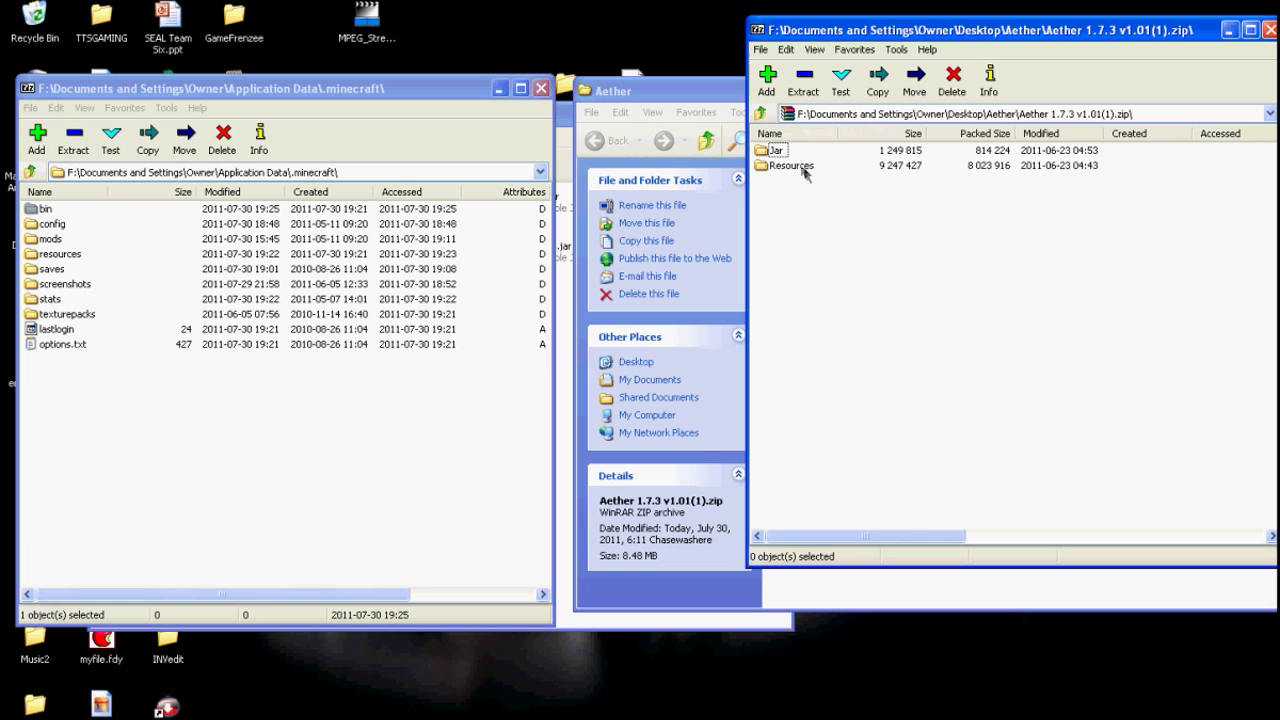
pyautogui.moveTo(795, 167); pyautogui.dragTo(69, 370)
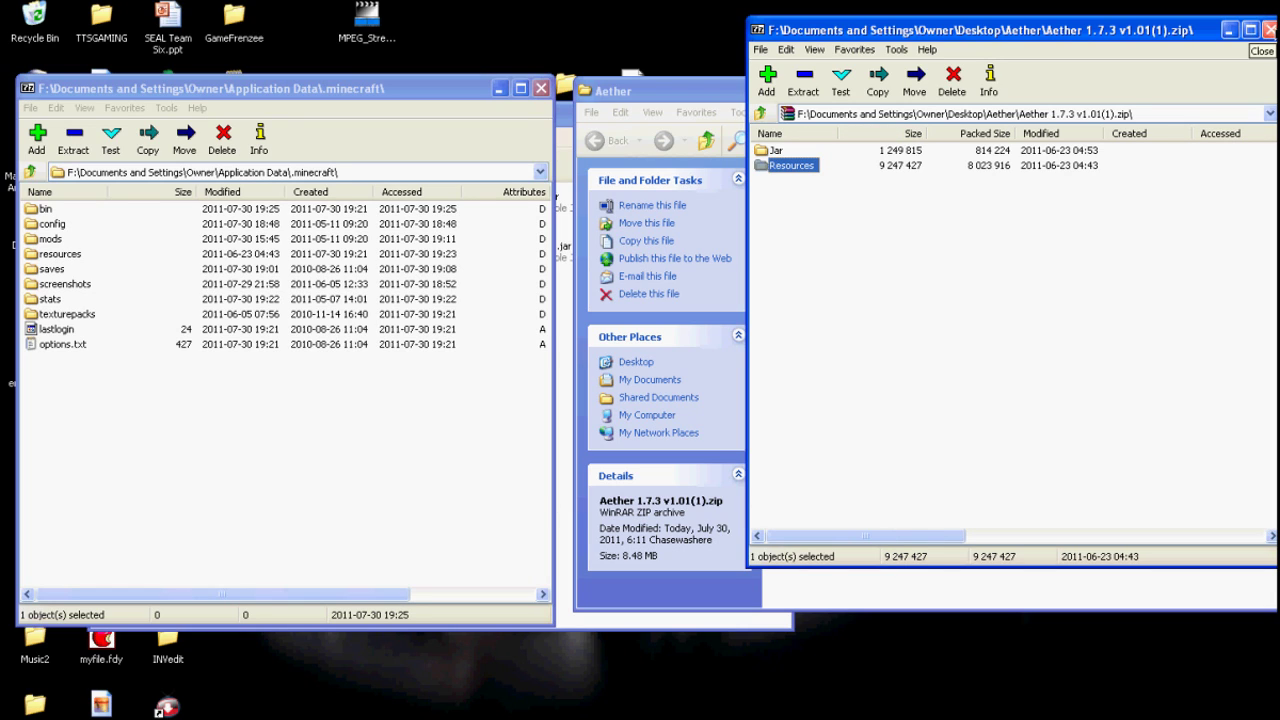
pyautogui.click(1264, 30)
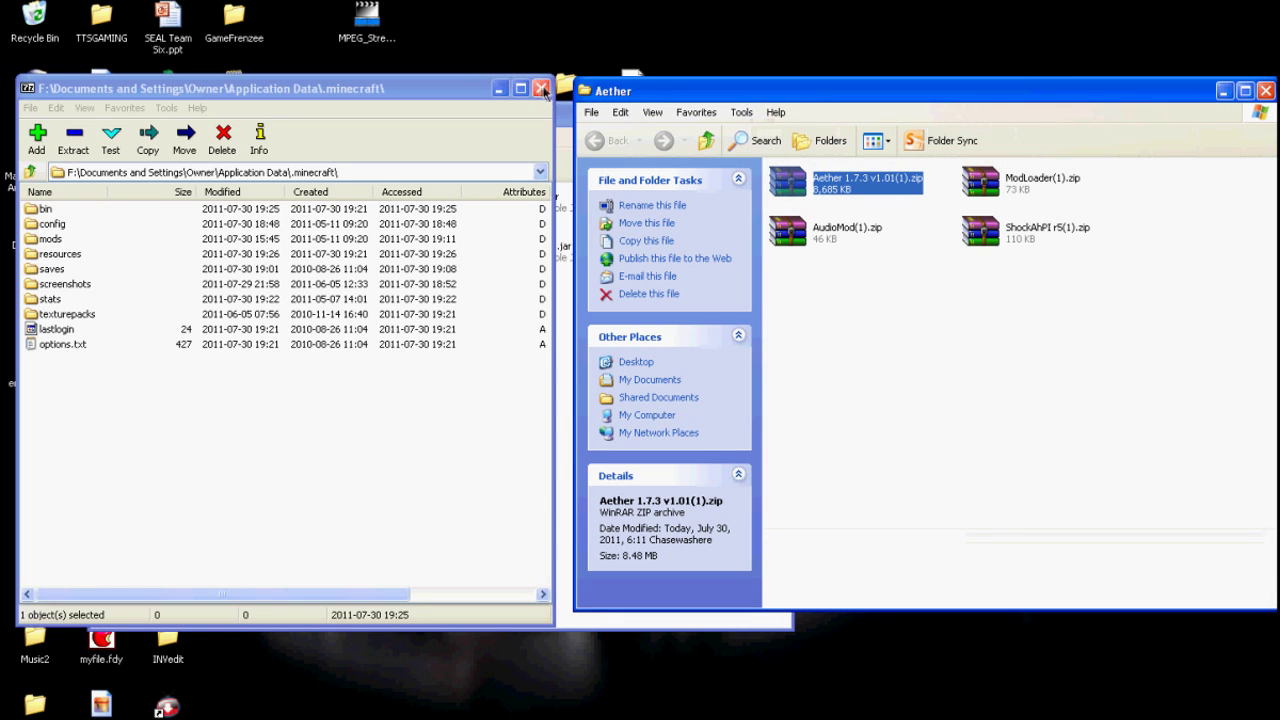
# Close the .minecraft, Aether mods and bin windows, then load a Minecraft world
pyautogui.click(541, 89)
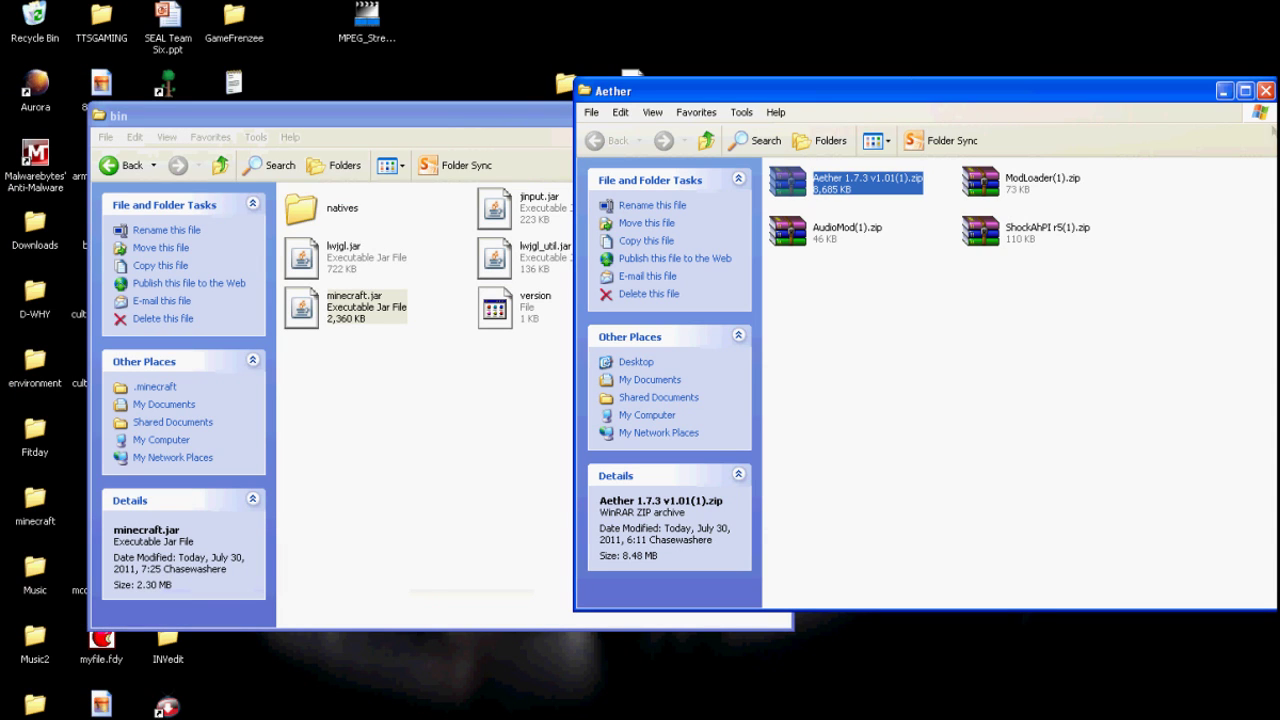
pyautogui.click(1265, 90)
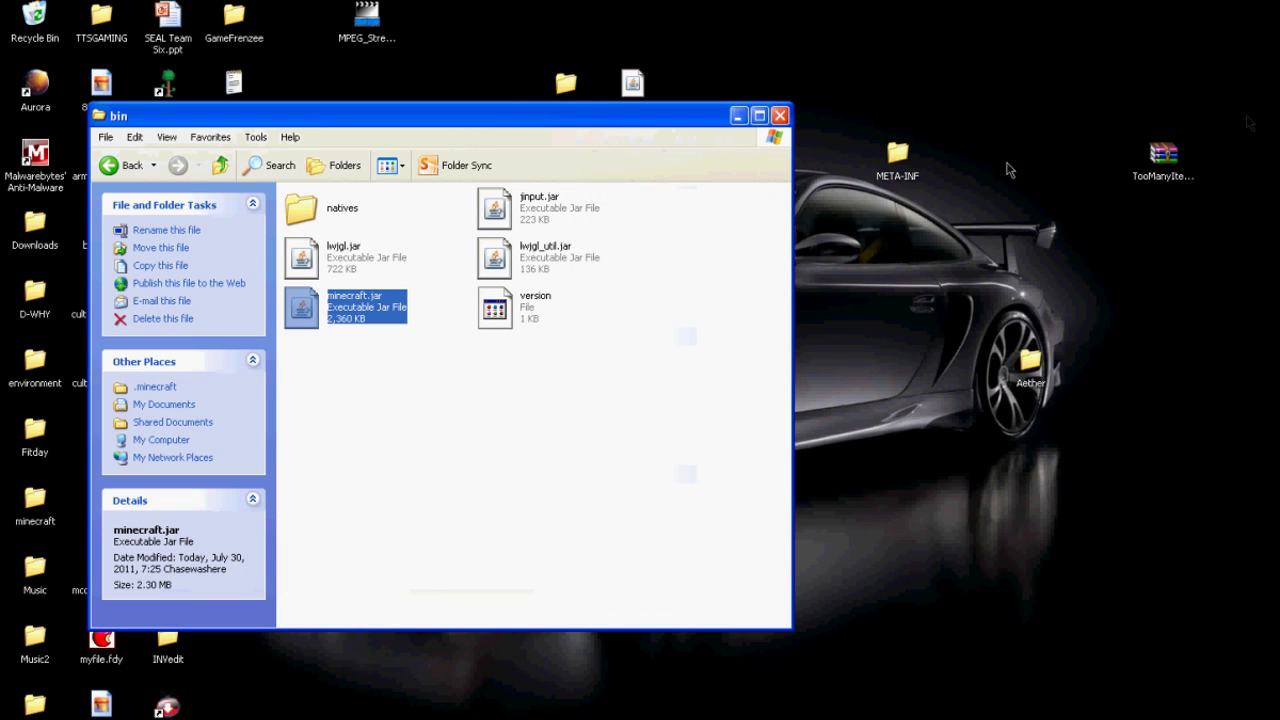
pyautogui.click(781, 116)
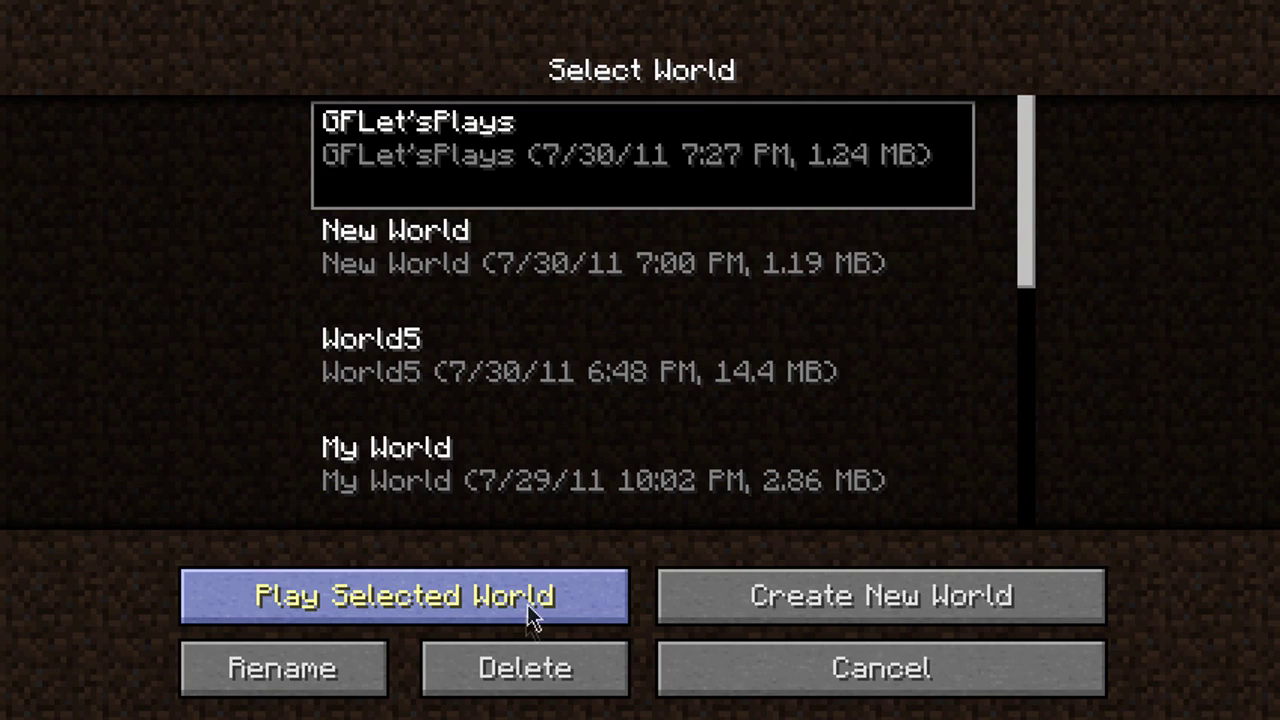
pyautogui.click(530, 615)
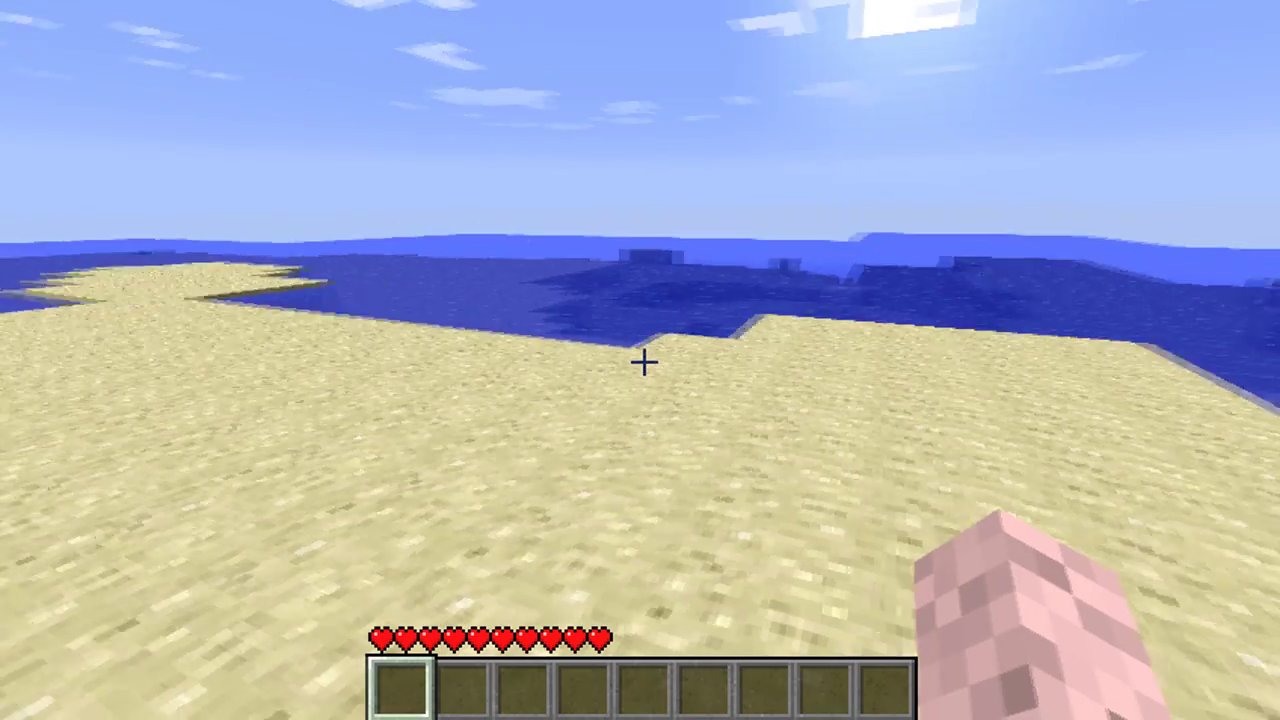
# Walk forward across the beach and open the inventory with the TooManyItems list
pyautogui.press('w')
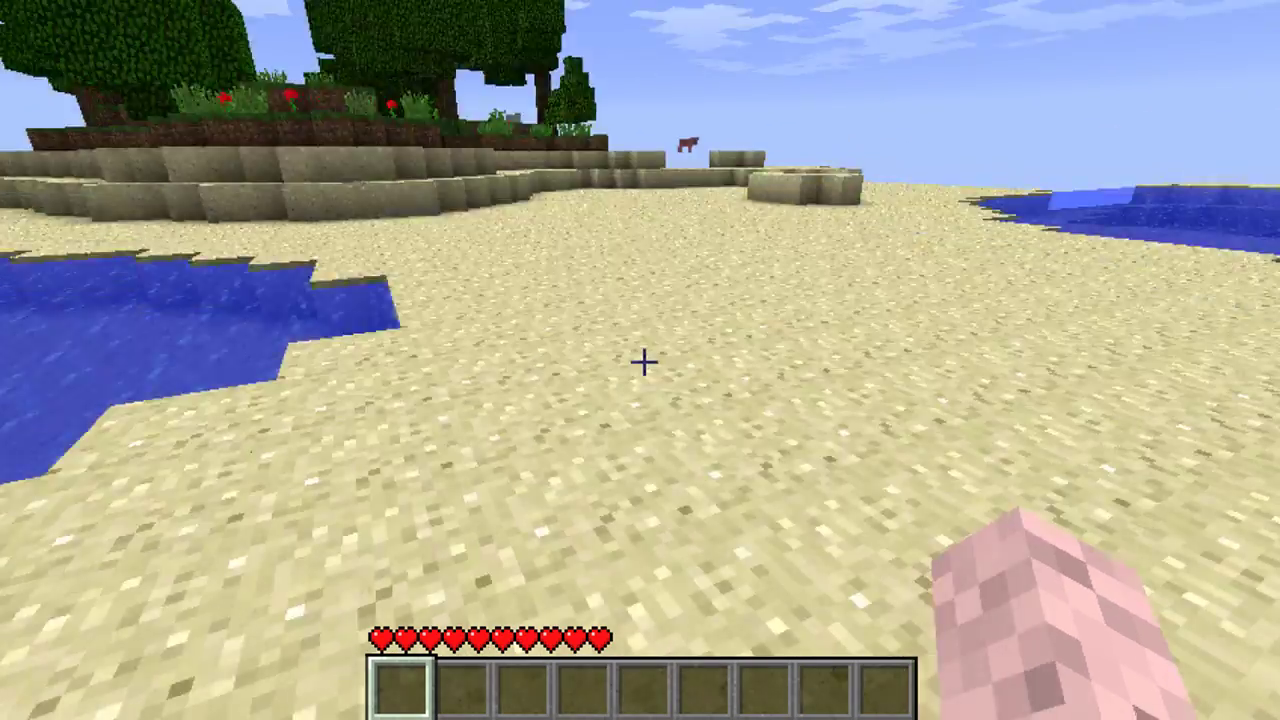
pyautogui.press('e')
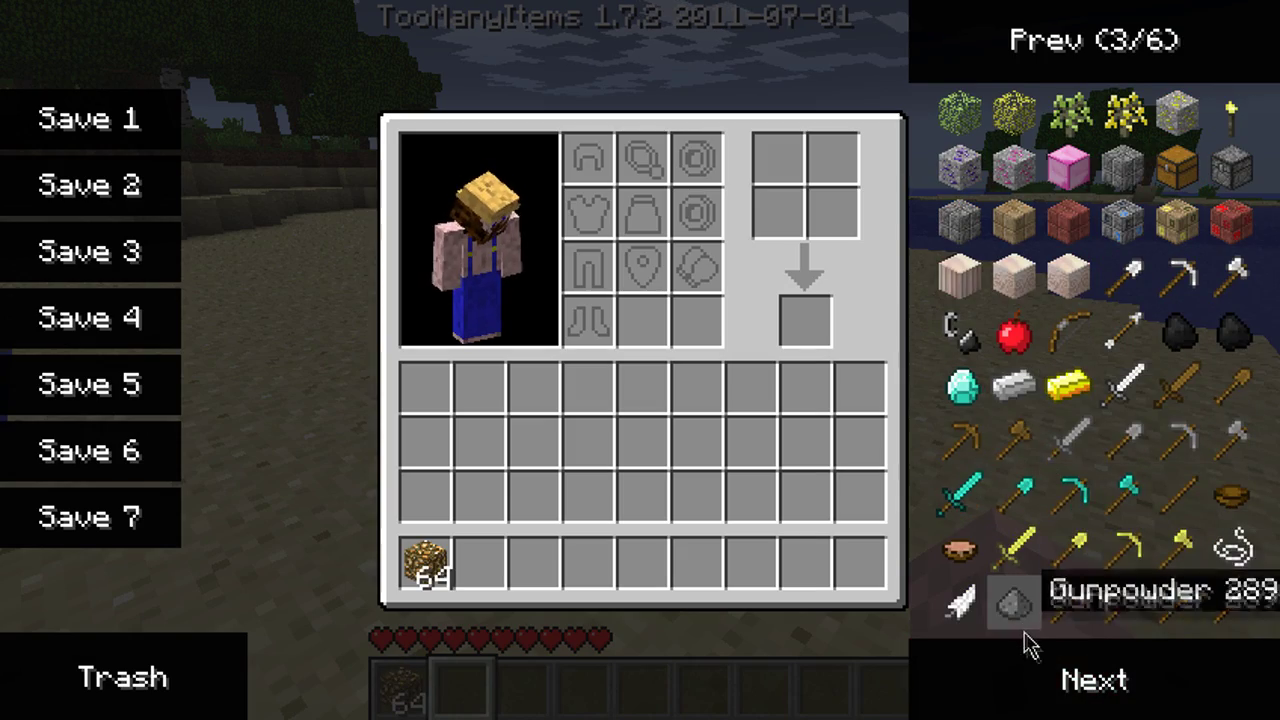
# Take a water bucket from TooManyItems and build the glowstone portal frame on the beach
pyautogui.click(1062, 400)
pyautogui.press('e')
pyautogui.press('1')
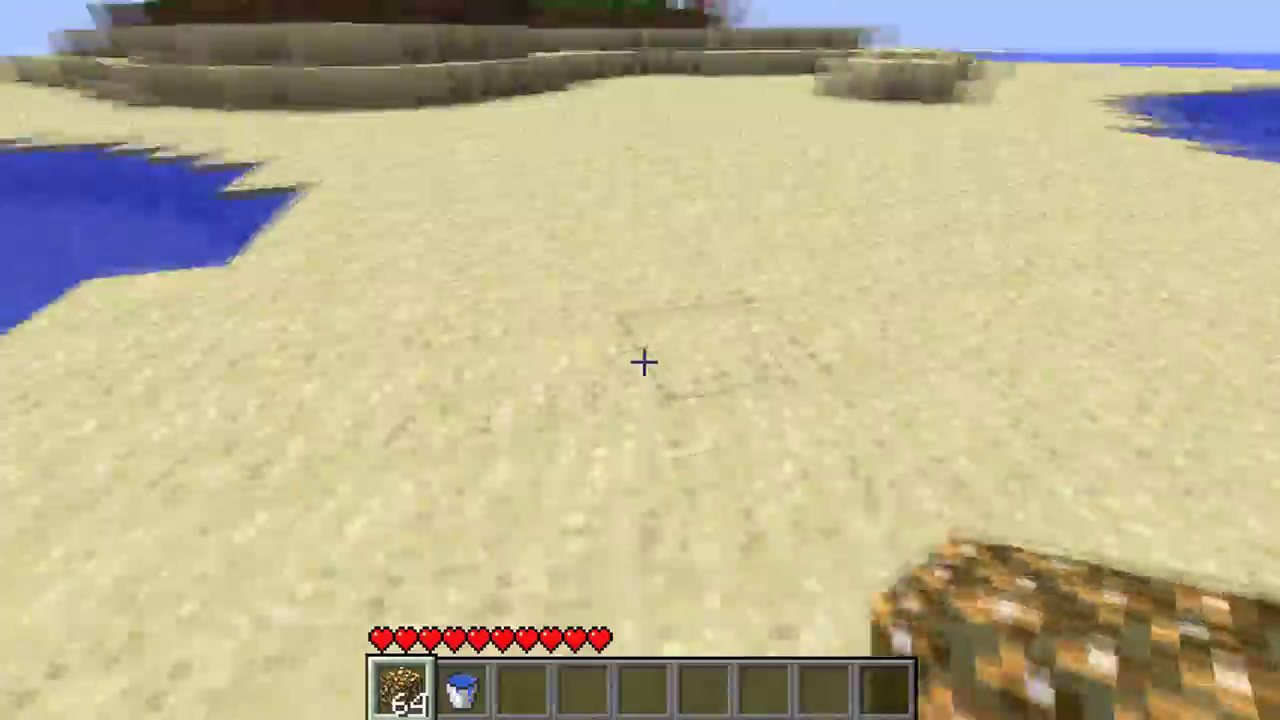
pyautogui.rightClick(640, 360)
pyautogui.rightClick(640, 360)
pyautogui.rightClick(640, 360)
pyautogui.rightClick(640, 360)
pyautogui.rightClick(640, 360)
pyautogui.rightClick(640, 360)
pyautogui.rightClick(640, 360)
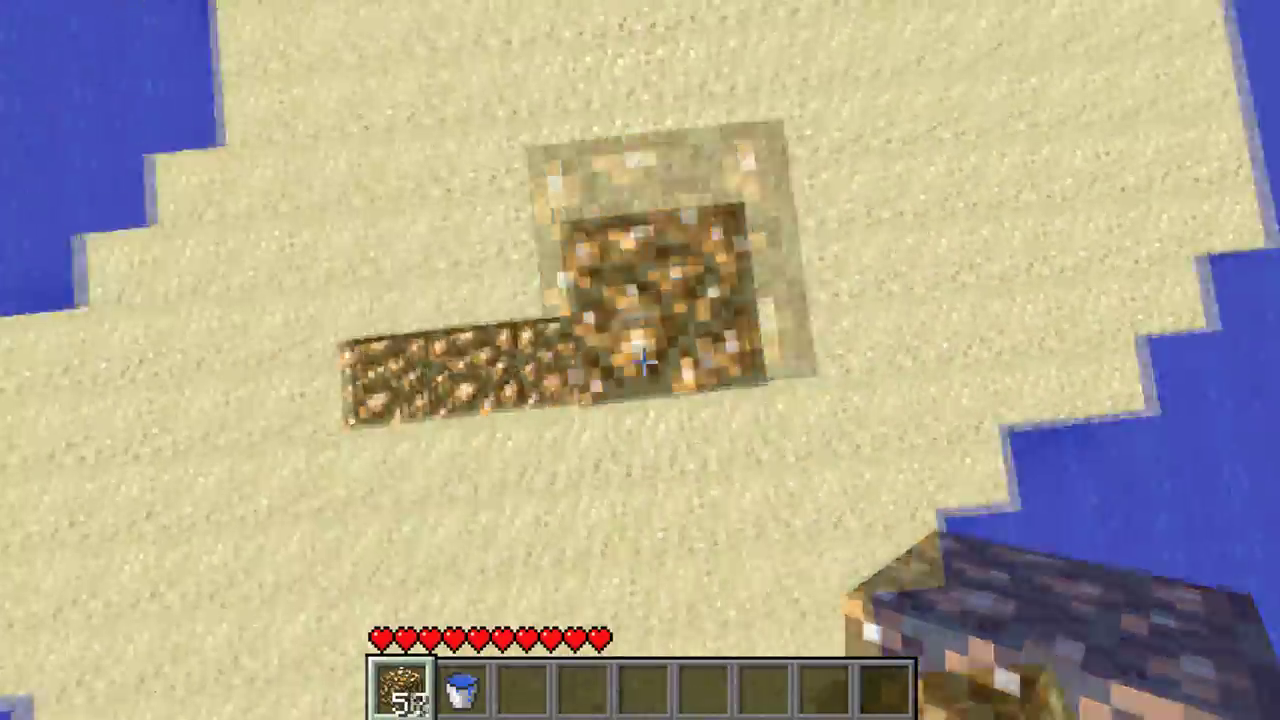
pyautogui.rightClick(640, 360)
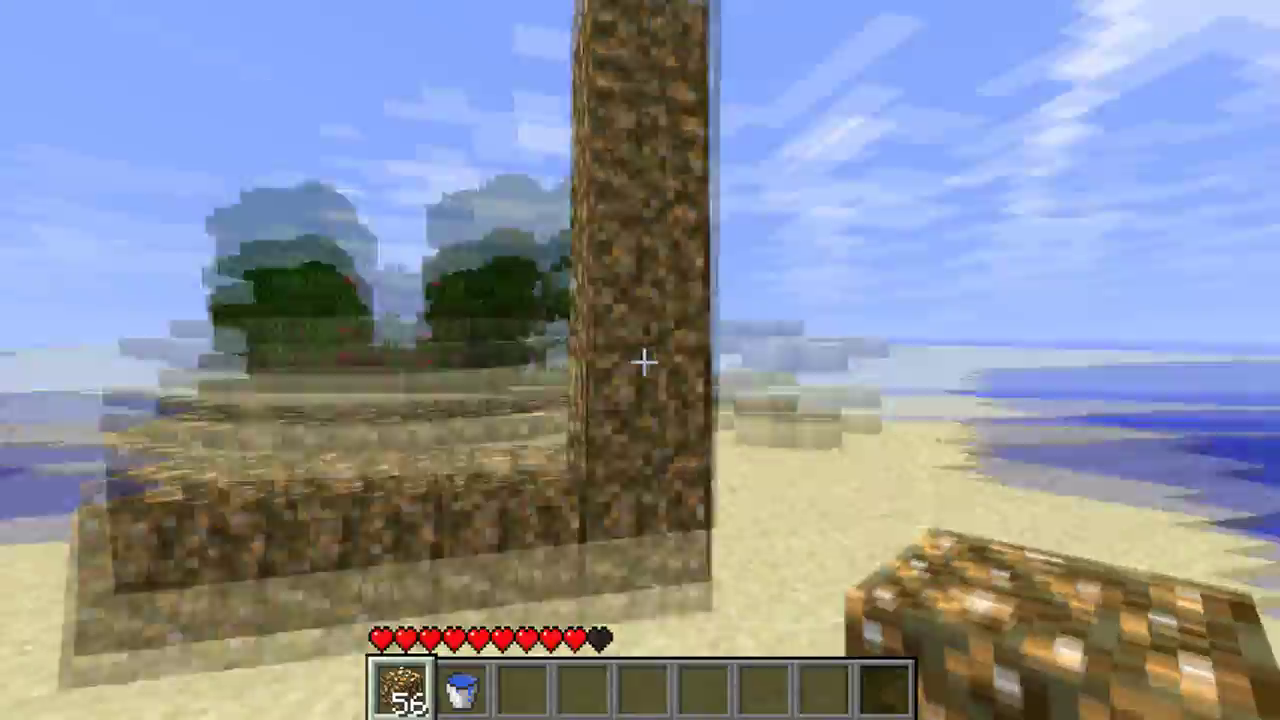
pyautogui.rightClick(640, 360)
pyautogui.rightClick(640, 360)
pyautogui.rightClick(640, 360)
pyautogui.rightClick(640, 360)
pyautogui.rightClick(640, 360)
pyautogui.rightClick(640, 360)
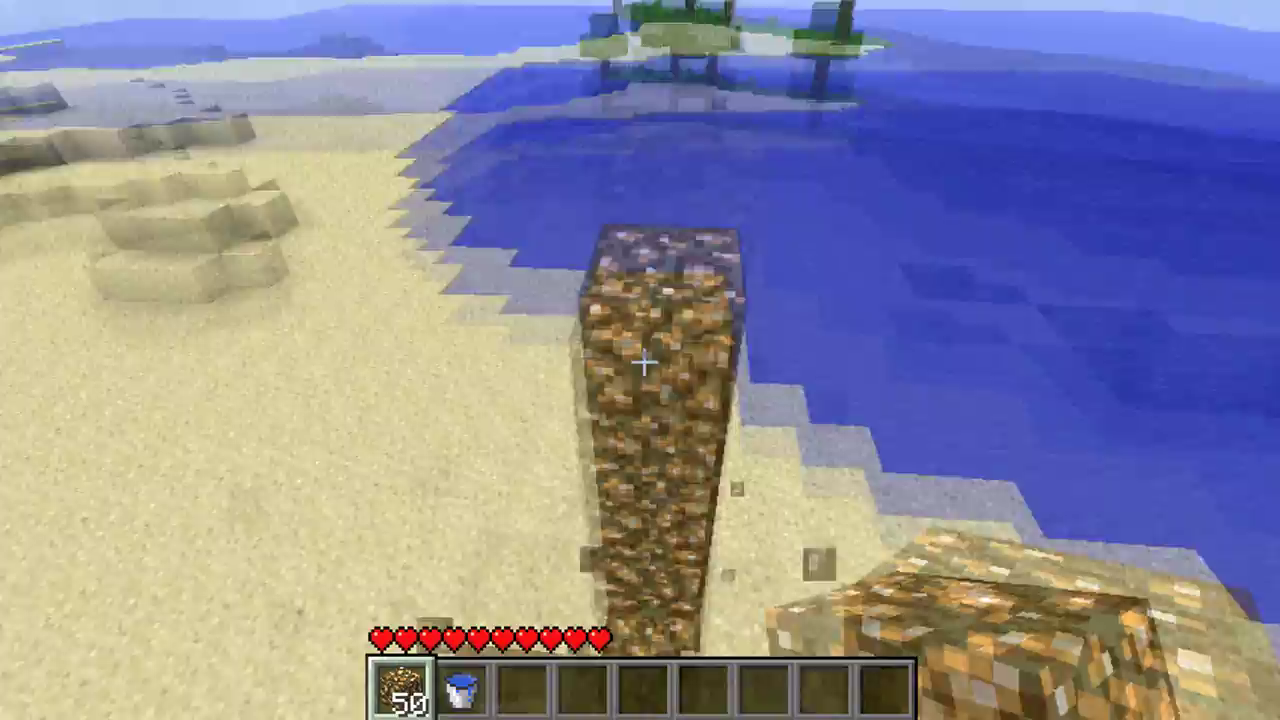
pyautogui.rightClick(640, 360)
pyautogui.rightClick(640, 360)
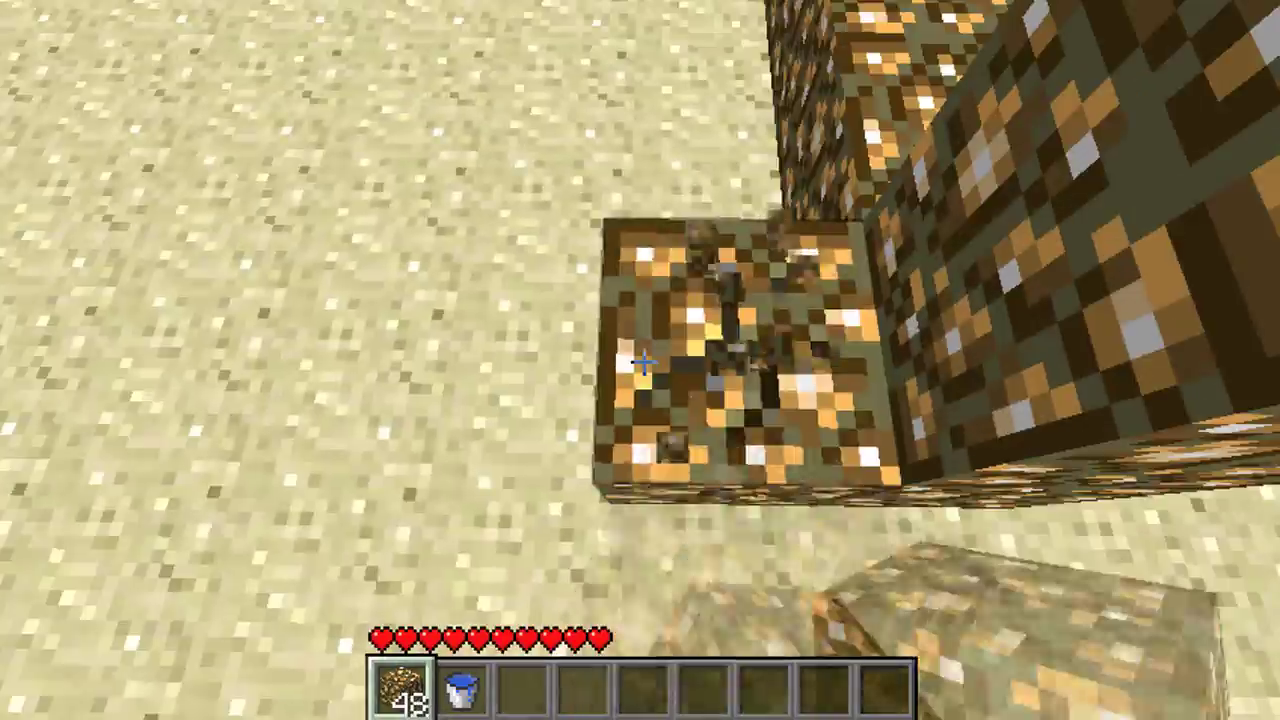
# Pour the water bucket into the glowstone frame and walk into the portal
pyautogui.press('2')
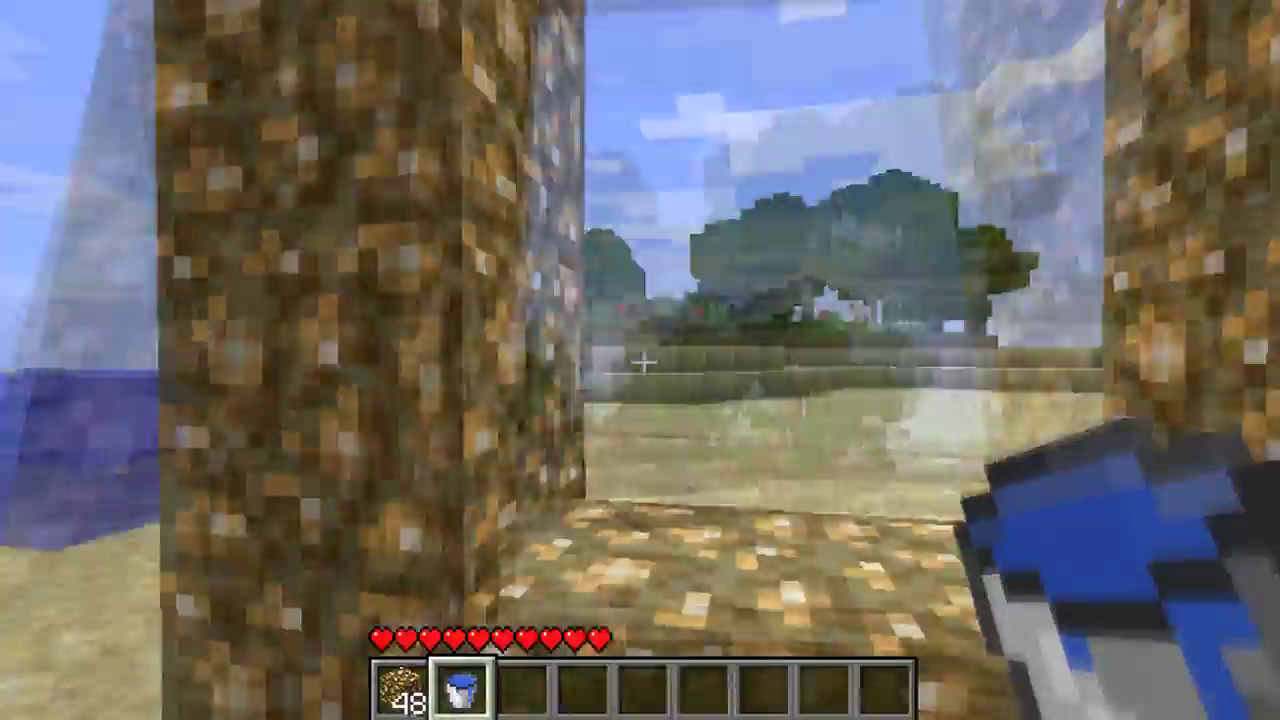
pyautogui.rightClick(643, 362)
pyautogui.press('w')
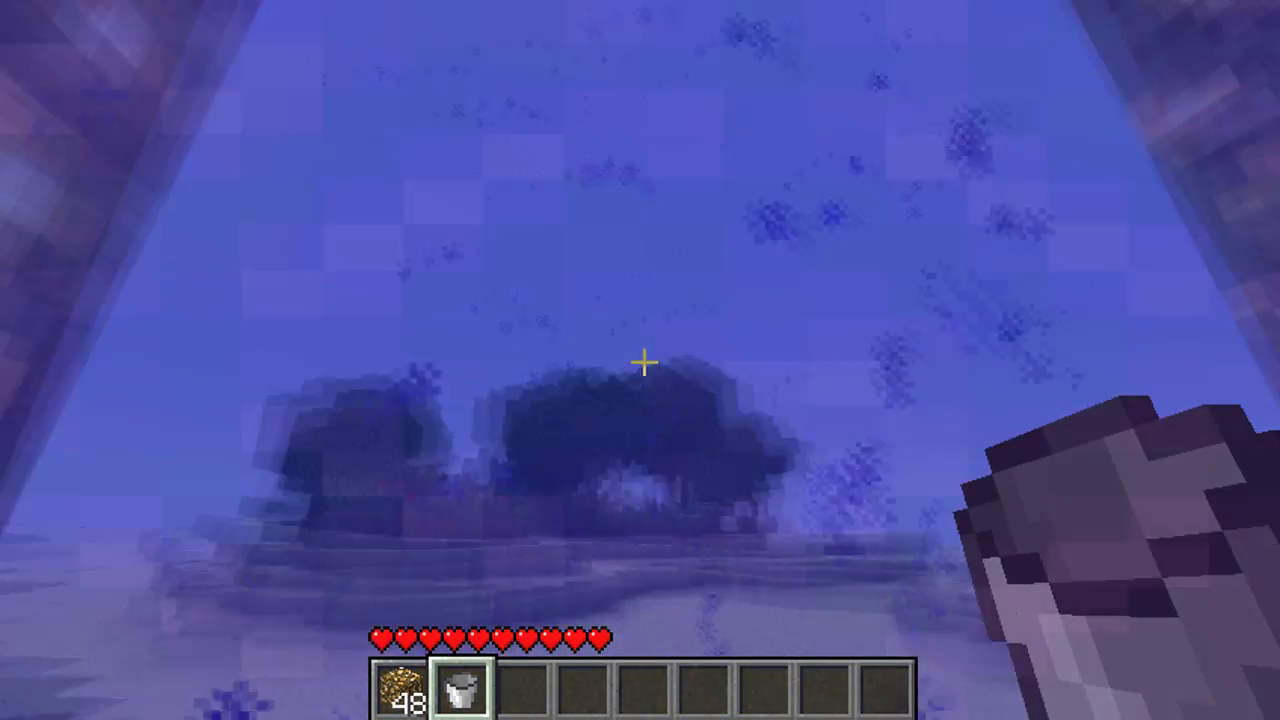